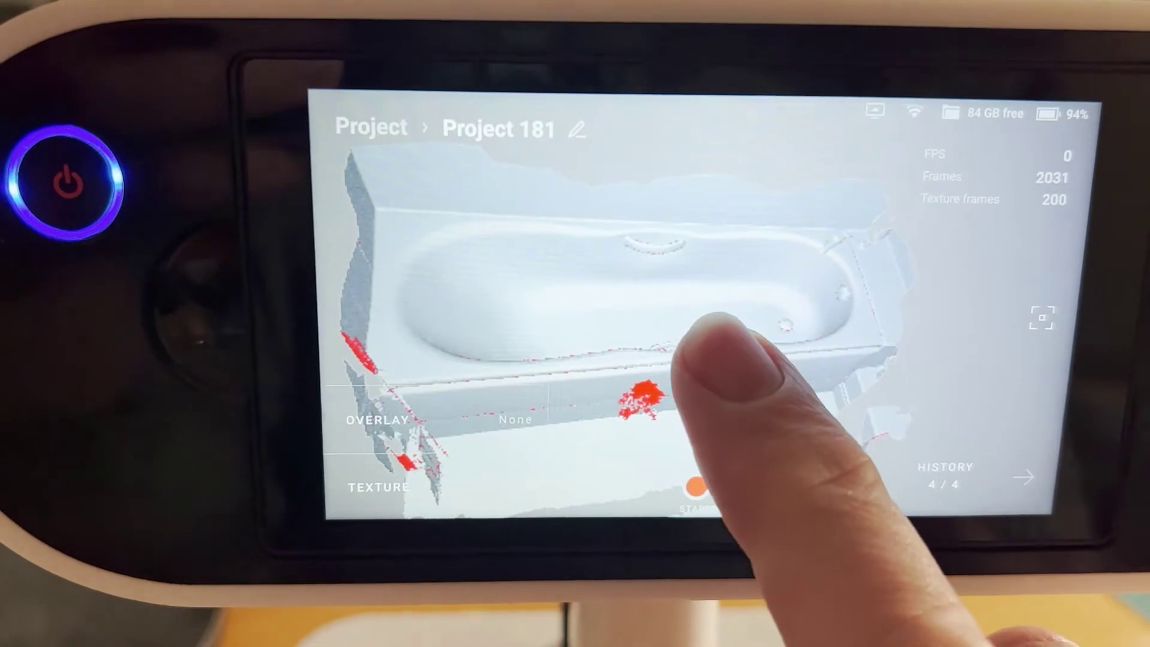
Examine the captured bath scan of Project 181 on the scanner's display from several angles and close up
{"action": "left_click_drag", "start_coordinate": [713, 326], "coordinate": [630, 348]}
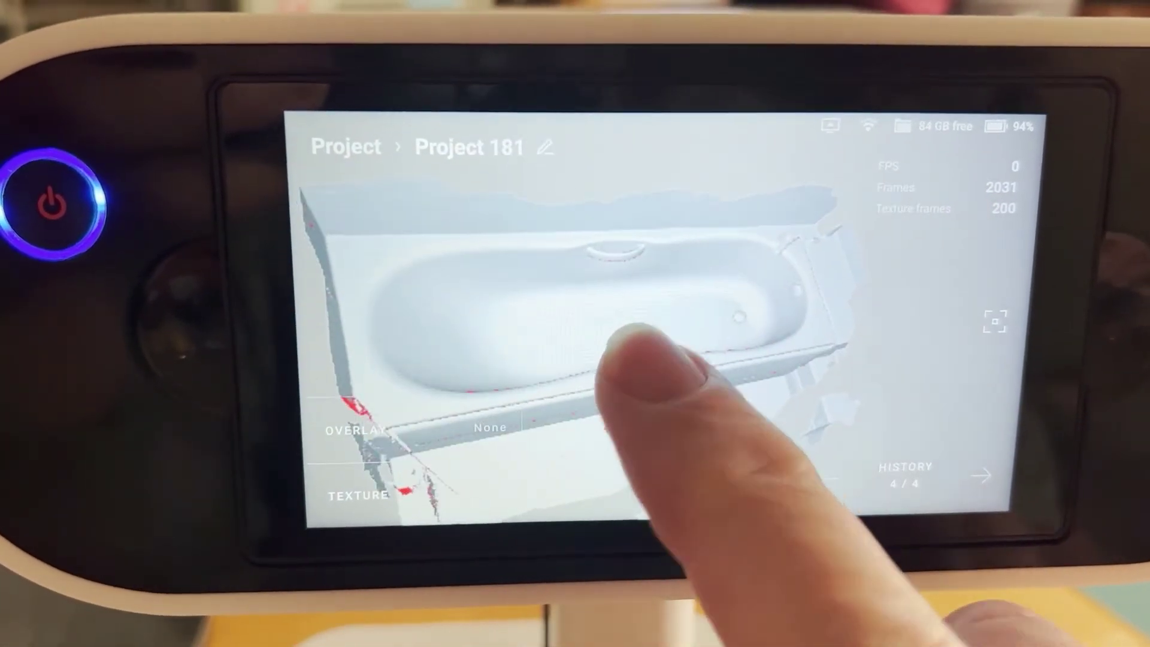
{"action": "scroll", "coordinate": [623, 294], "scroll_direction": "up", "scroll_amount": 3}
{"action": "scroll", "coordinate": [626, 276], "scroll_direction": "up", "scroll_amount": 4}
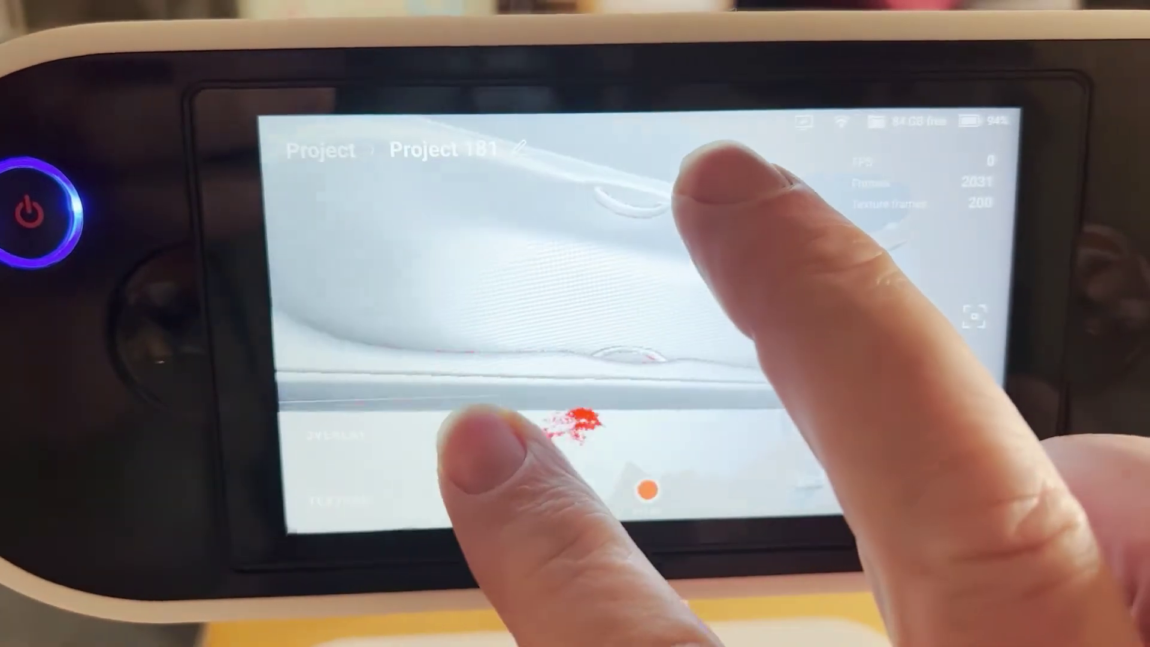
{"action": "scroll", "coordinate": [632, 308], "scroll_direction": "up", "scroll_amount": 3}
{"action": "scroll", "coordinate": [626, 303], "scroll_direction": "up", "scroll_amount": 1}
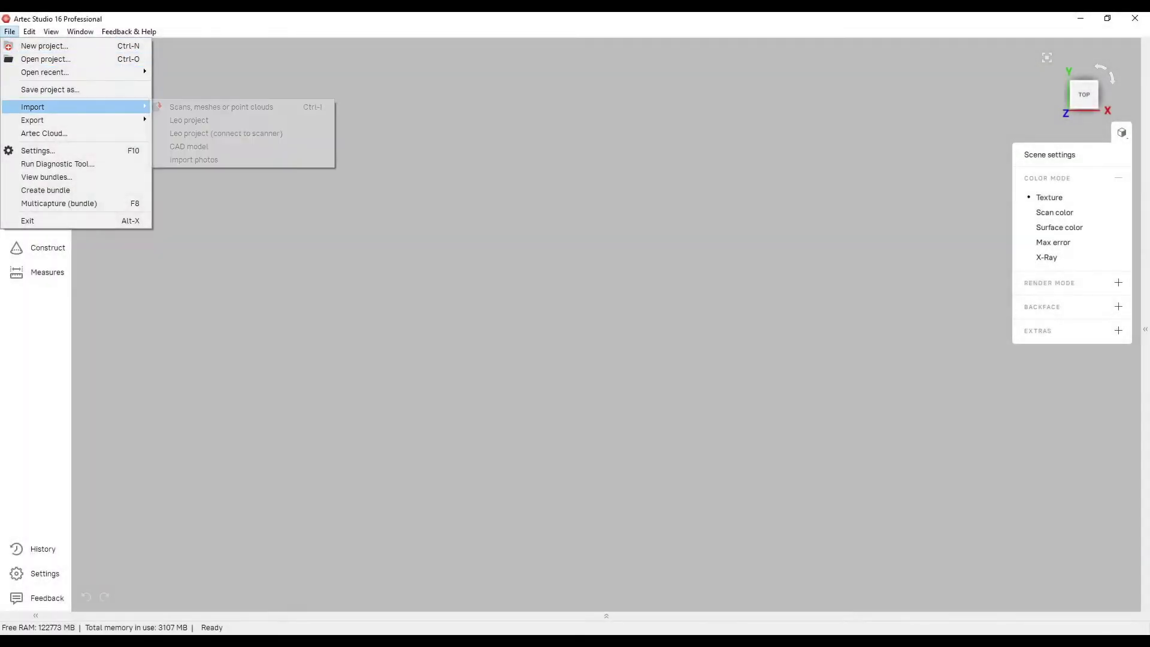
Switch to Artec Studio and import Project 181 with raw data from the connected Leo scanner
{"action": "key", "text": "Return"}
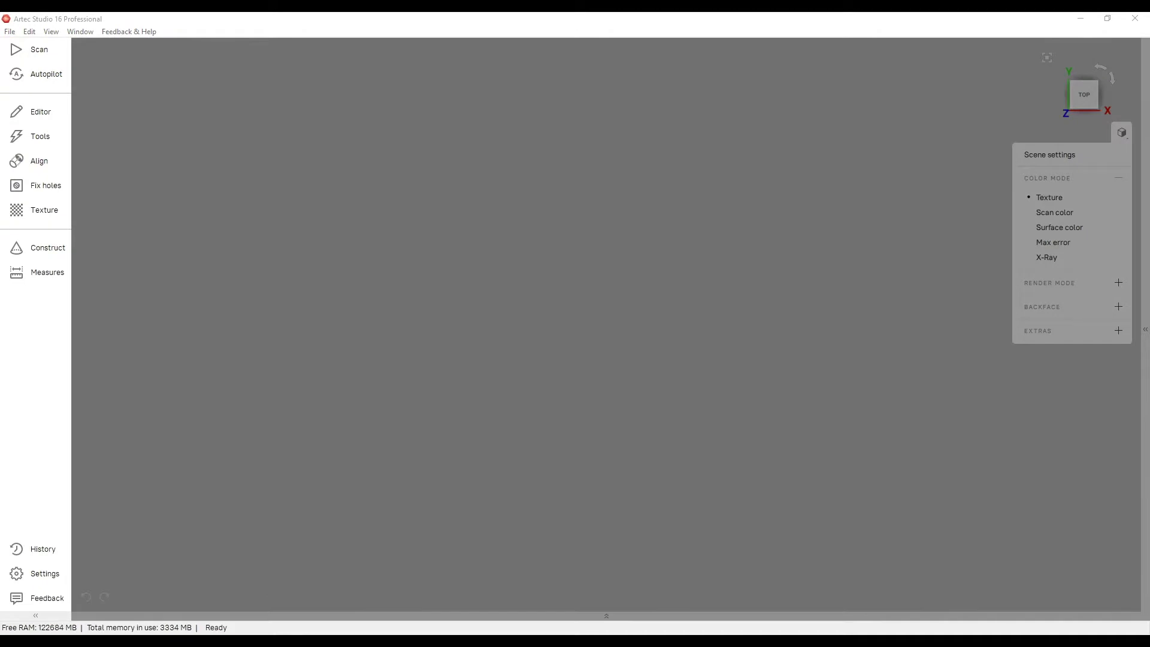
{"action": "left_click", "coordinate": [221, 149]}
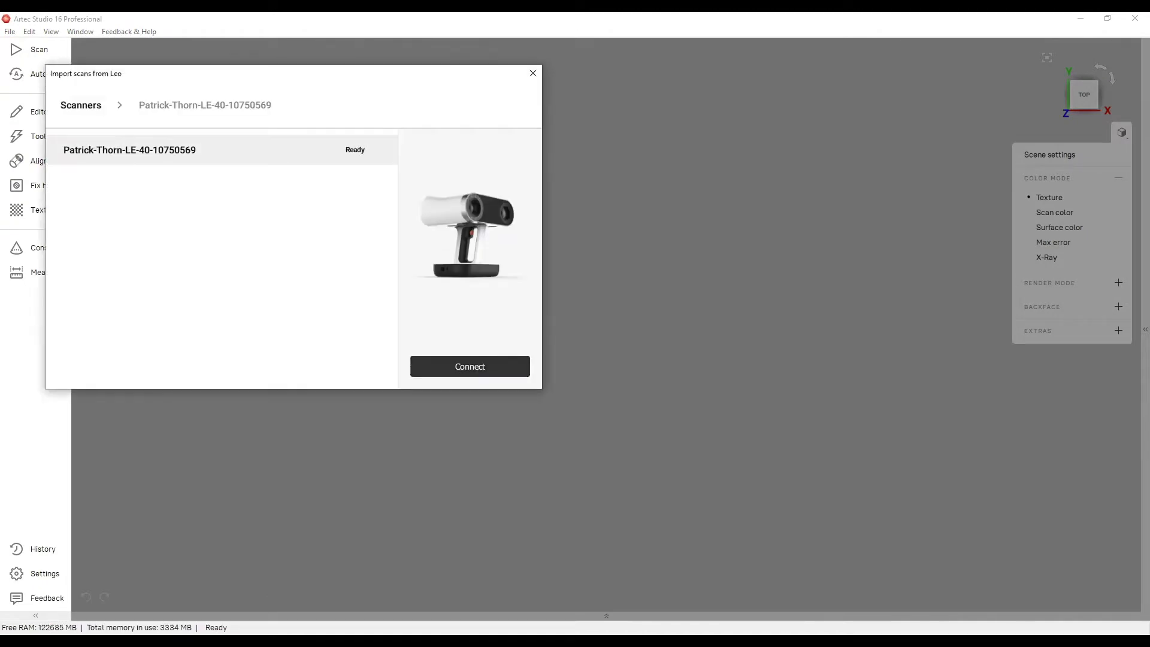
{"action": "key", "text": "Return"}
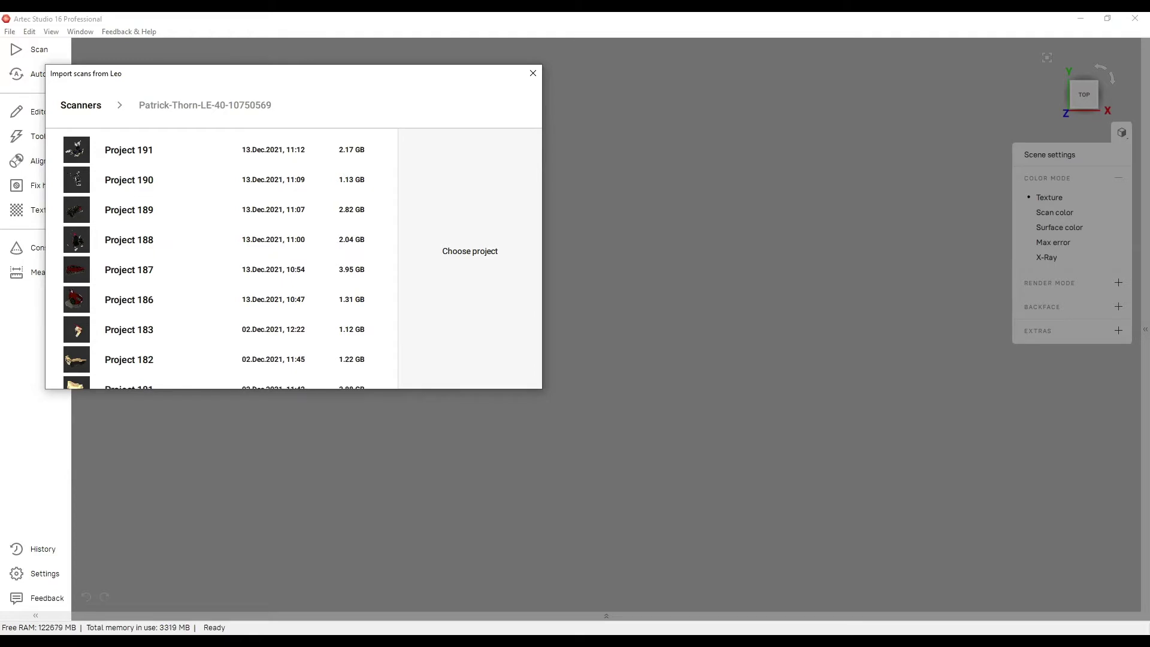
{"action": "left_click", "coordinate": [221, 382]}
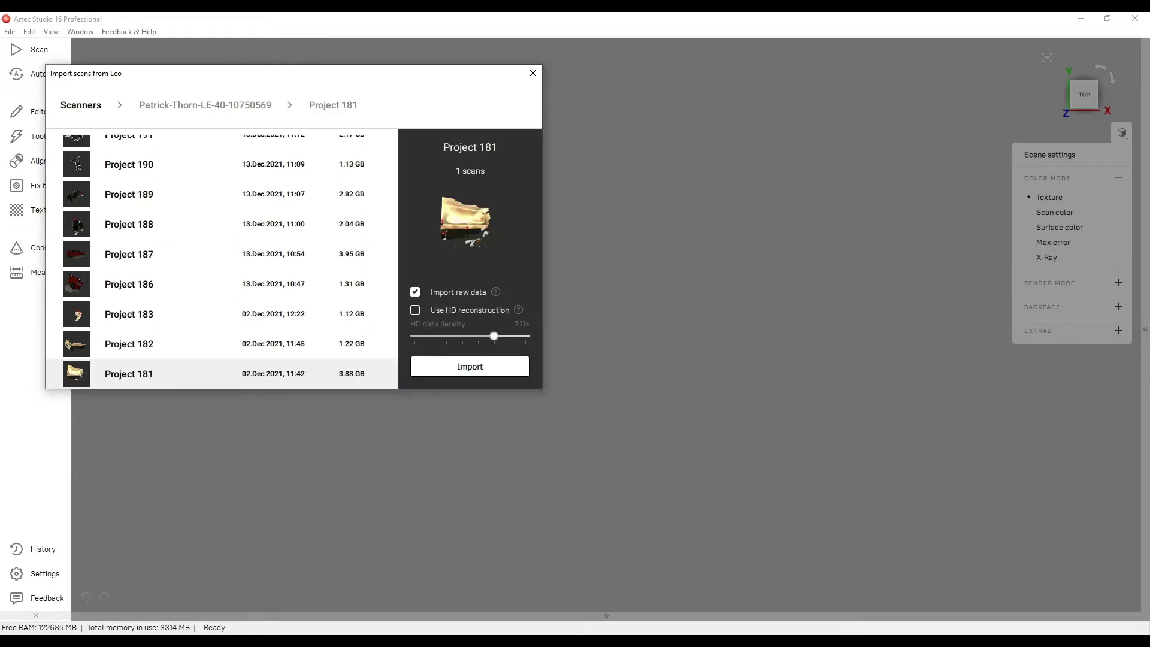
{"action": "key", "text": "Return"}
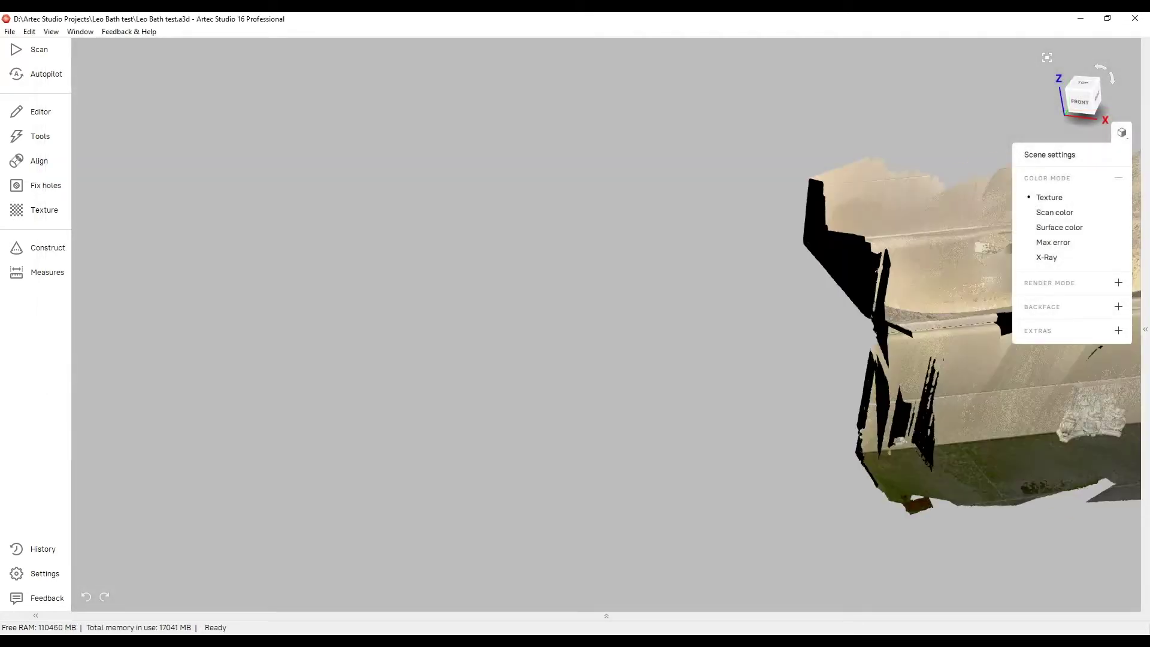
Display the imported bath scans in scan color instead of texture
{"action": "scroll", "coordinate": [638, 350], "scroll_direction": "up", "scroll_amount": 3}
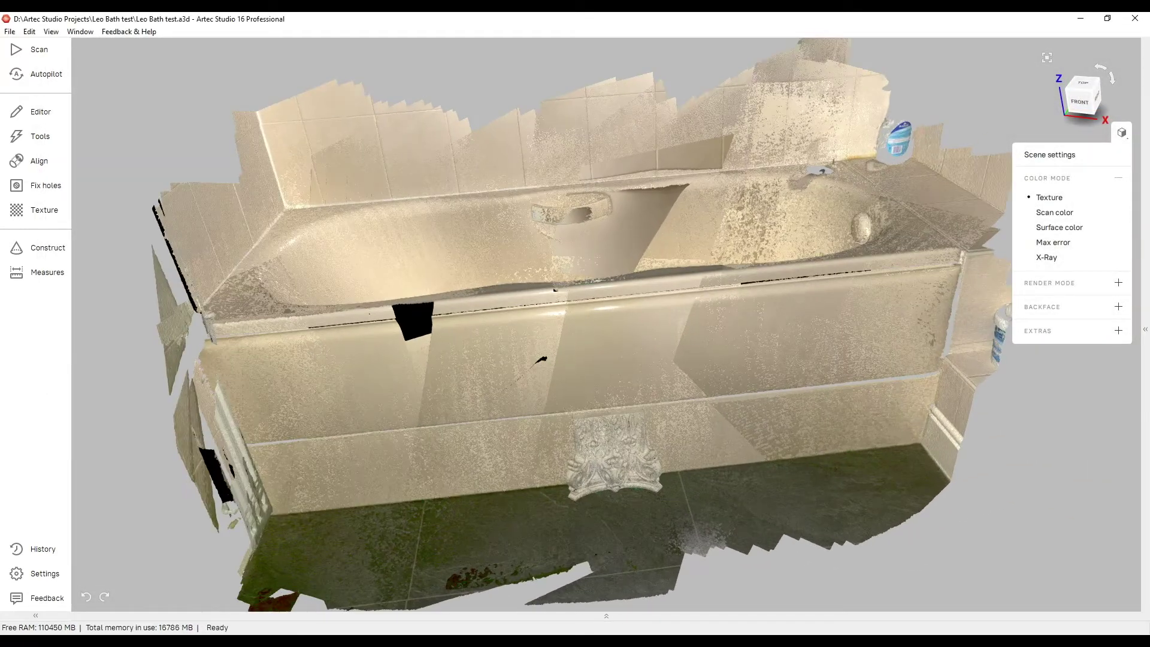
{"action": "left_click_drag", "start_coordinate": [638, 350], "coordinate": [497, 431]}
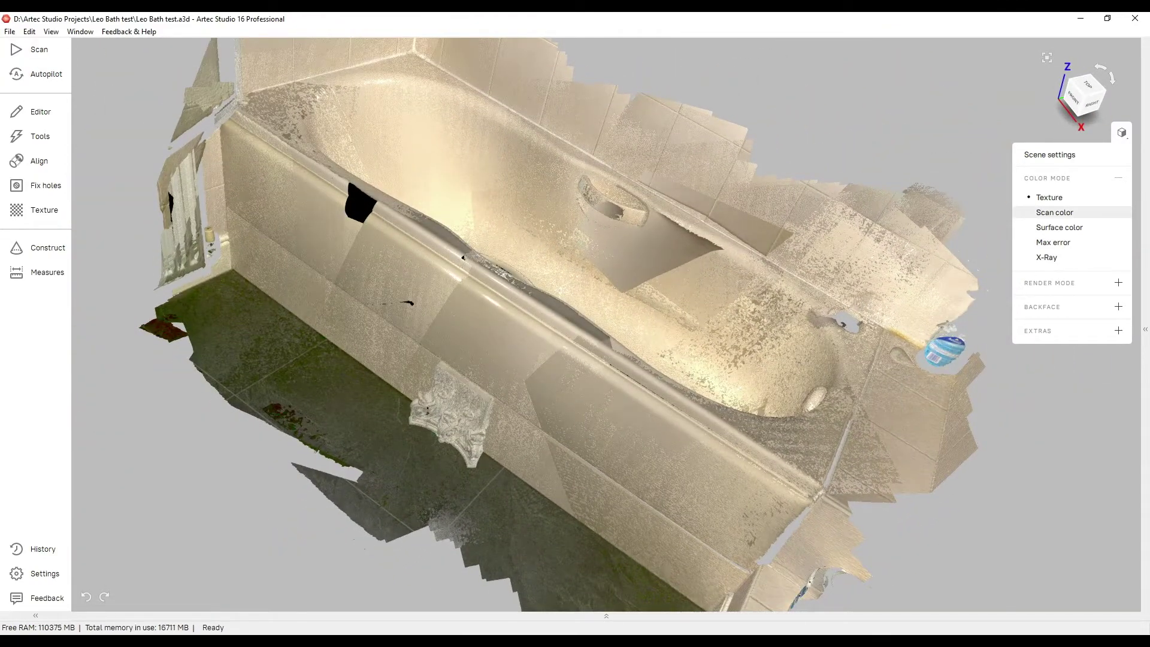
{"action": "left_click", "coordinate": [1054, 212]}
{"action": "left_click_drag", "start_coordinate": [599, 360], "coordinate": [521, 365]}
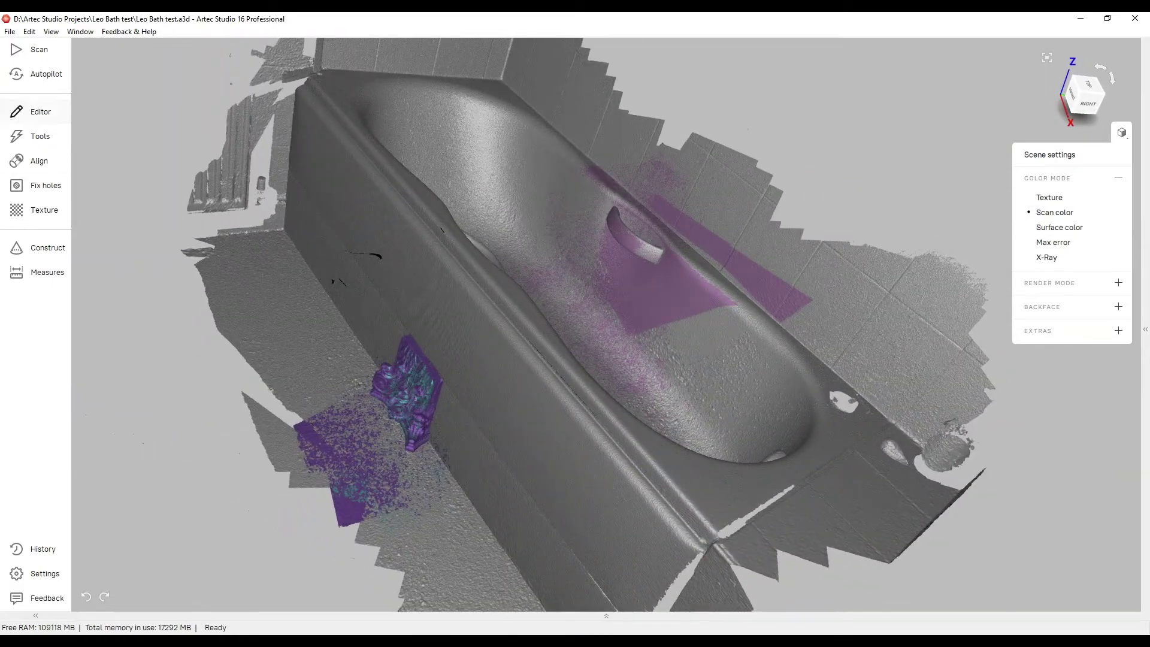
Start Autopilot with the marked HD scans of the bath and front foot, declaring them free of registration errors
{"action": "left_click", "coordinate": [39, 74]}
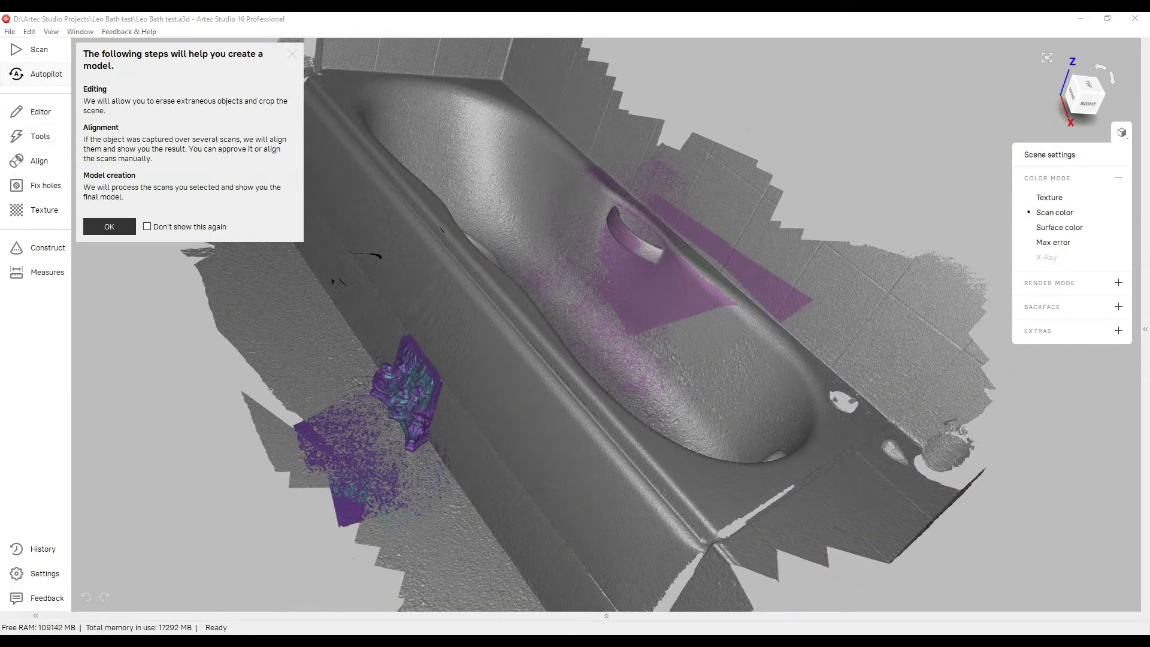
{"action": "left_click", "coordinate": [109, 226]}
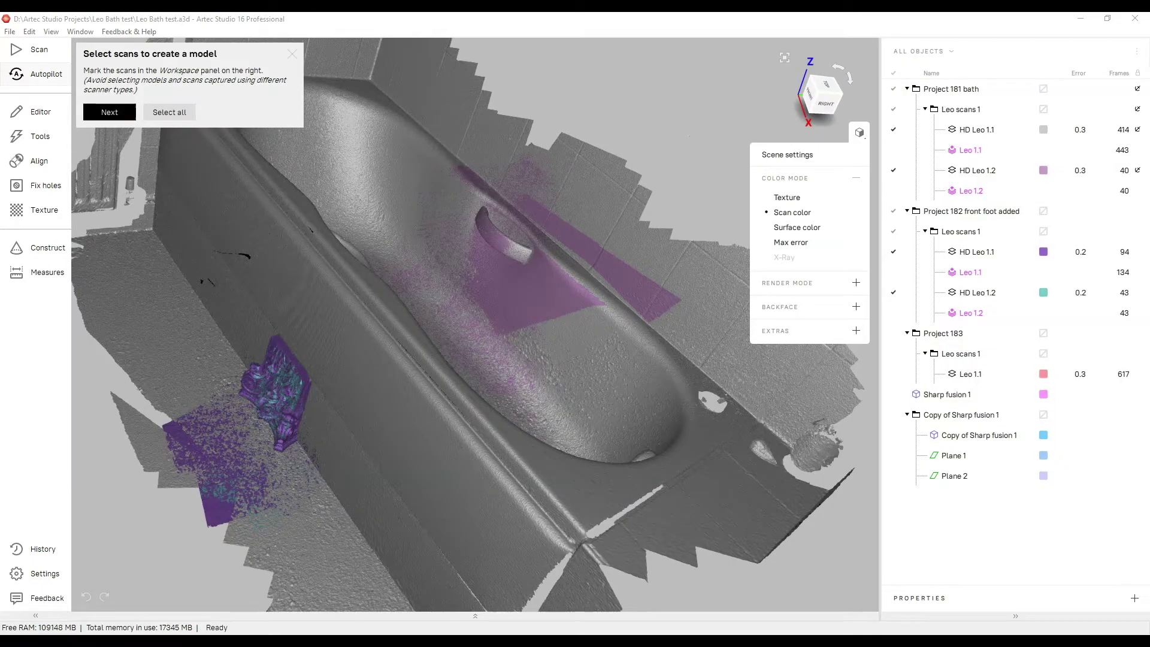
{"action": "left_click", "coordinate": [109, 112]}
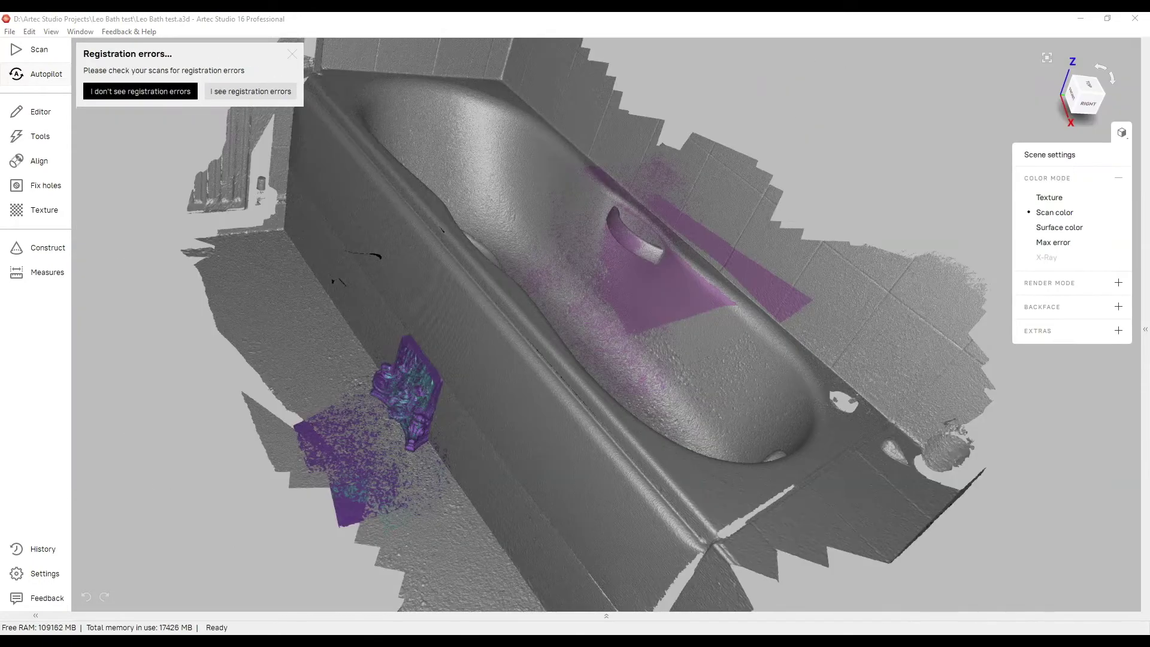
{"action": "left_click", "coordinate": [140, 91]}
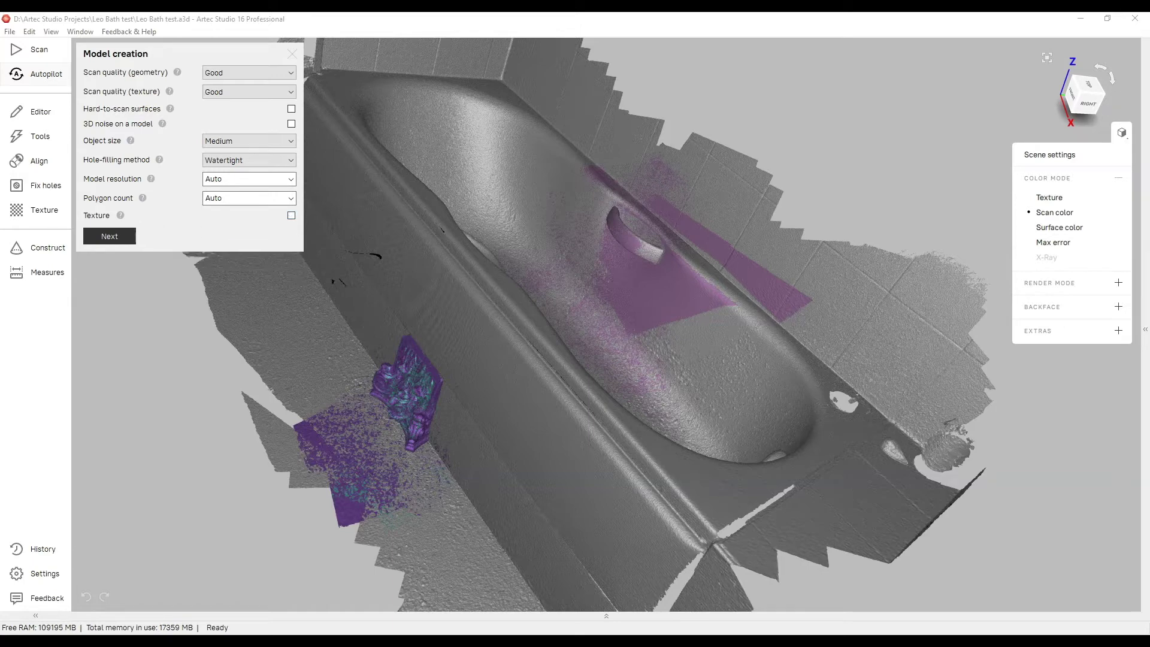
Create the model with Good scan quality, Medium object size, Watertight hole filling and Auto resolution, proceeding past editing and alignment
{"action": "key", "text": "Return"}
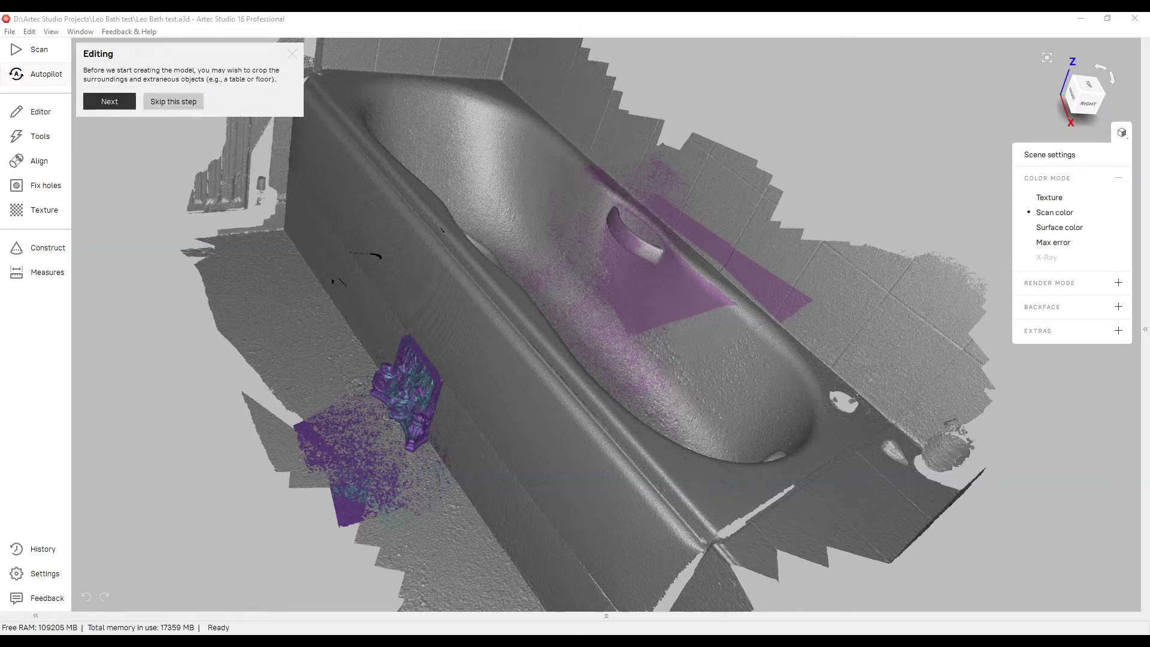
{"action": "key", "text": "Return"}
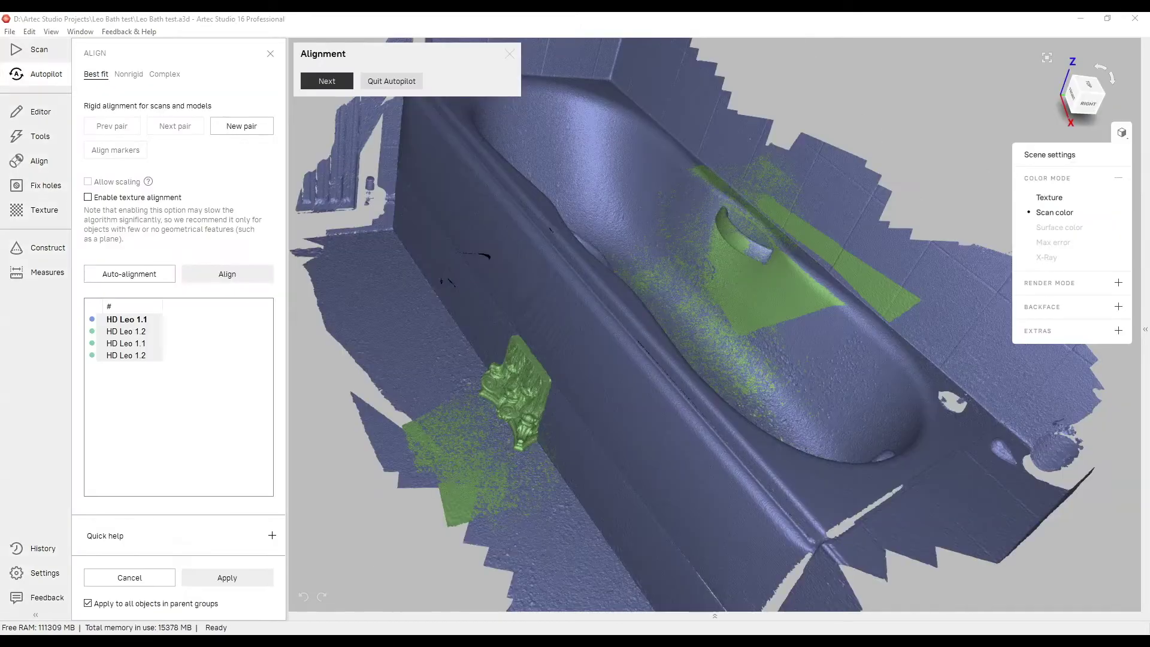
{"action": "key", "text": "Return"}
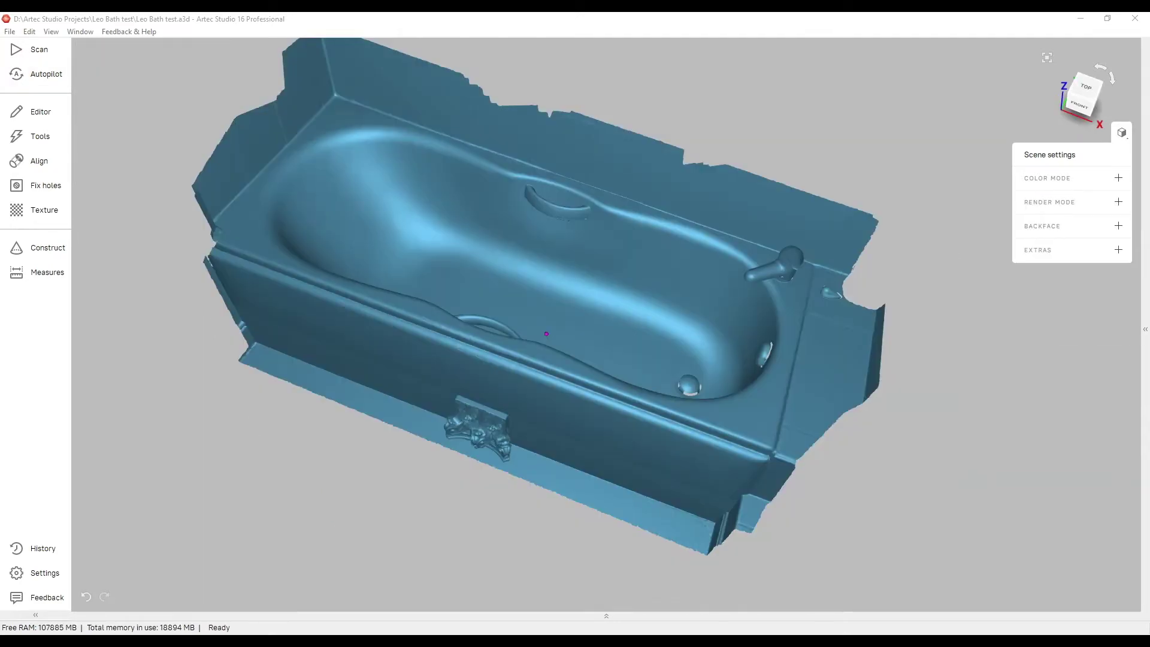
Examine the fused bath model, including the ornate carved foot on the front panel
{"action": "left_click_drag", "start_coordinate": [546, 334], "coordinate": [532, 231]}
{"action": "scroll", "coordinate": [541, 388], "scroll_direction": "up", "scroll_amount": 10}
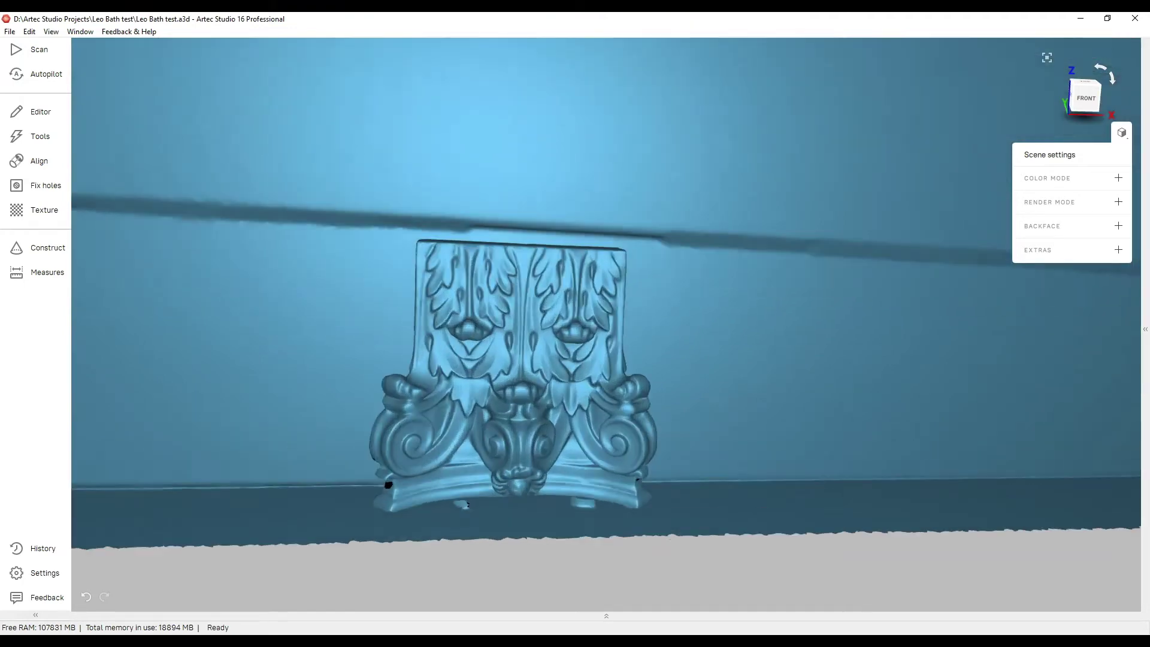
{"action": "scroll", "coordinate": [542, 388], "scroll_direction": "down", "scroll_amount": 10}
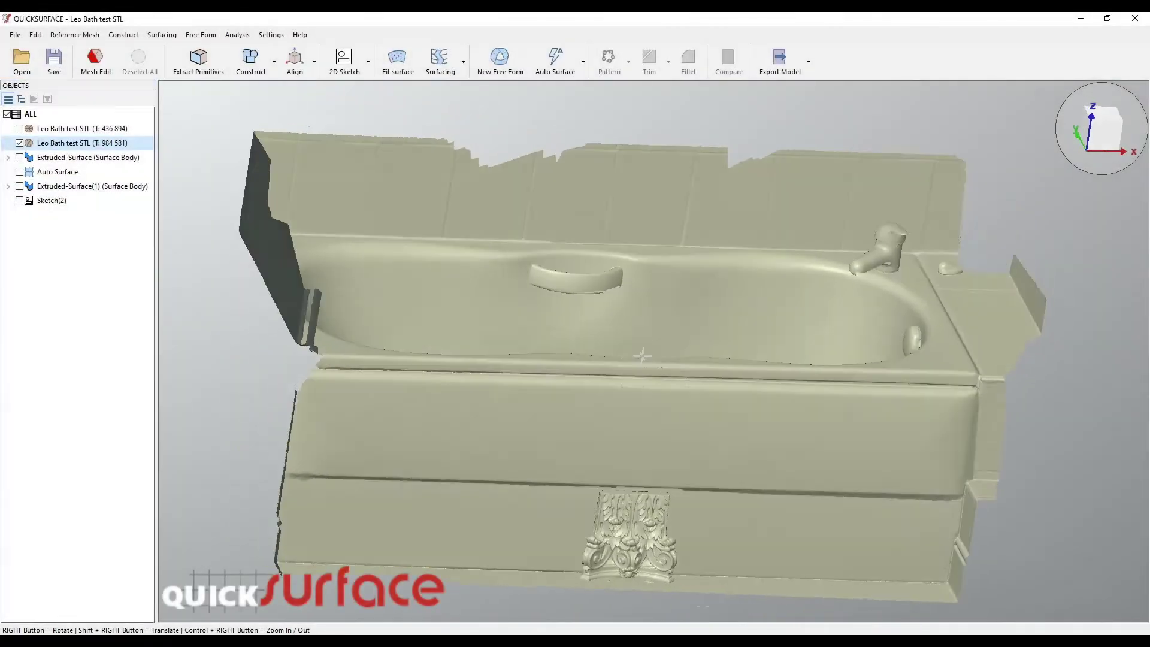
Switch to QUICKSURFACE, hide the full bath mesh and show the trimmed one with 436 894 triangles
{"action": "right_click_drag", "start_coordinate": [642, 356], "coordinate": [575, 386]}
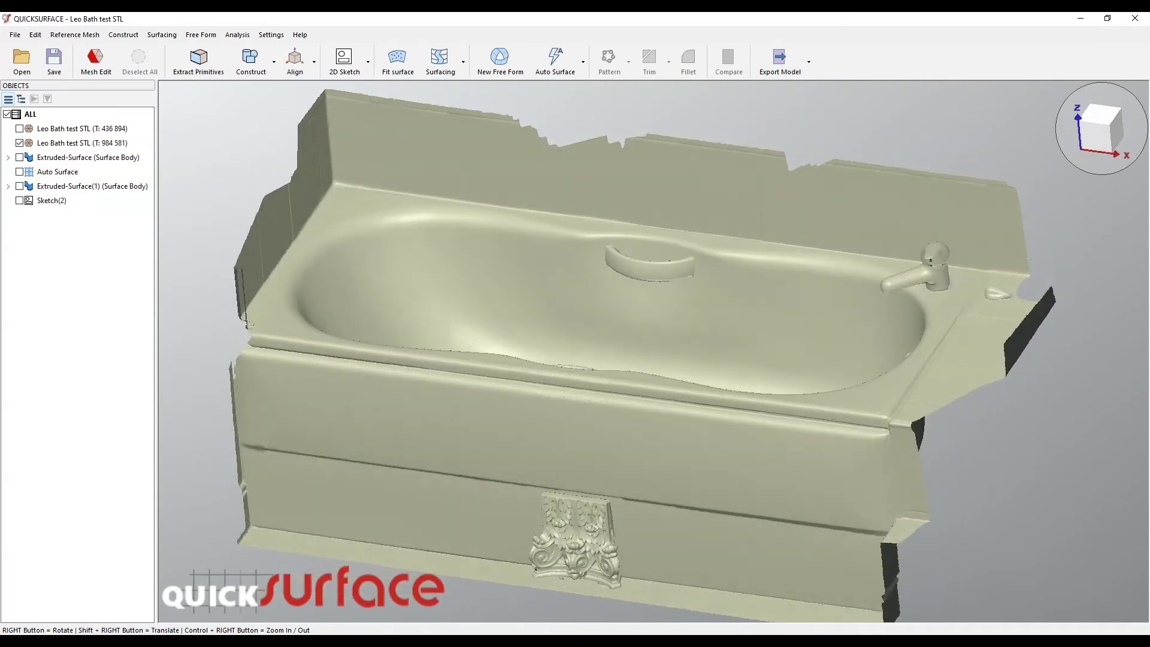
{"action": "left_click", "coordinate": [19, 142]}
{"action": "left_click", "coordinate": [20, 129]}
{"action": "right_click_drag", "start_coordinate": [623, 323], "coordinate": [689, 368]}
Preview an auto surface of the trimmed bath mesh with Medium target quads and Balanced feature details
{"action": "left_click", "coordinate": [555, 59]}
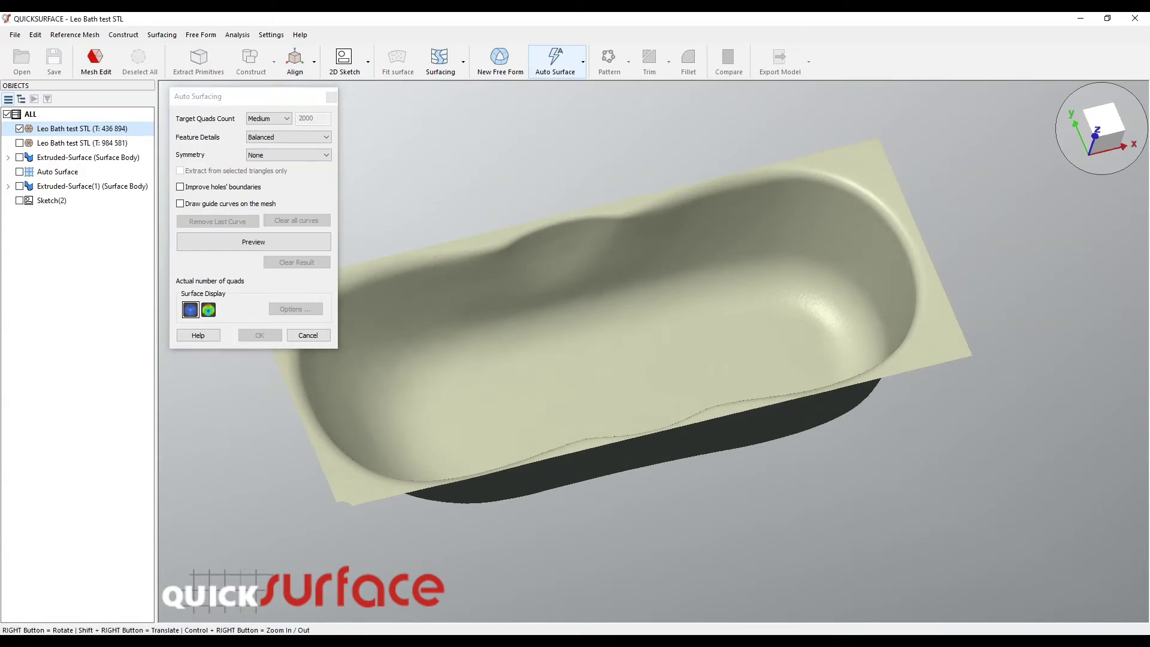
{"action": "left_click", "coordinate": [252, 241]}
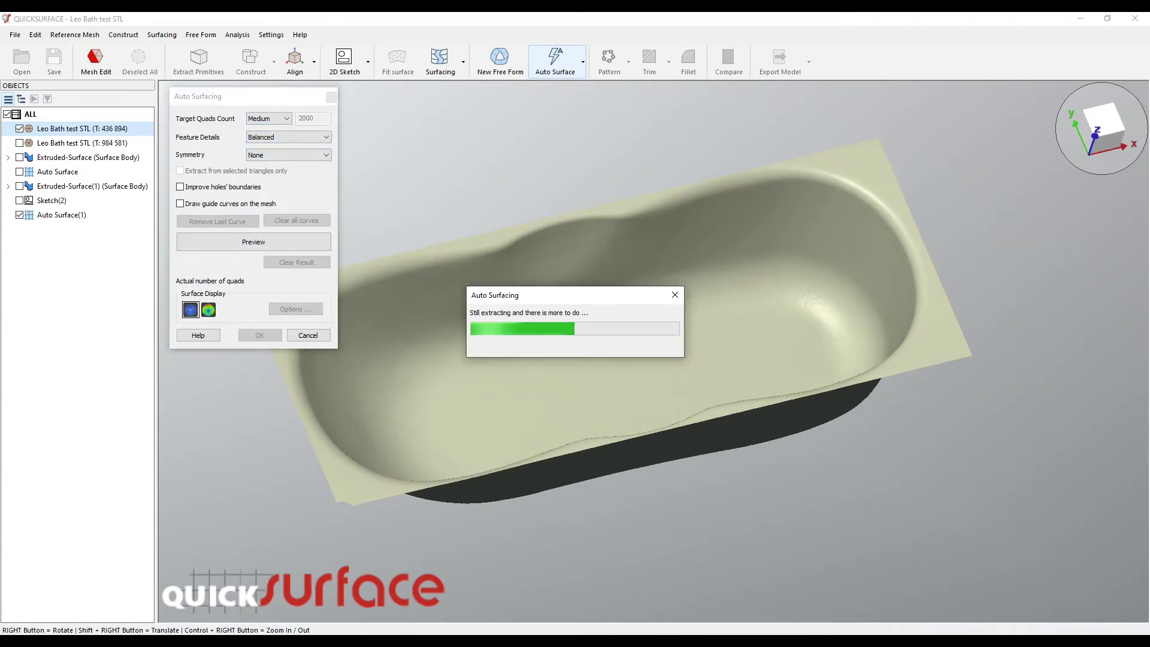
{"action": "mouse_move", "coordinate": [625, 323]}
{"action": "right_mouse_down"}
{"action": "mouse_move", "coordinate": [641, 357]}
{"action": "mouse_move", "coordinate": [641, 314]}
{"action": "right_mouse_up"}
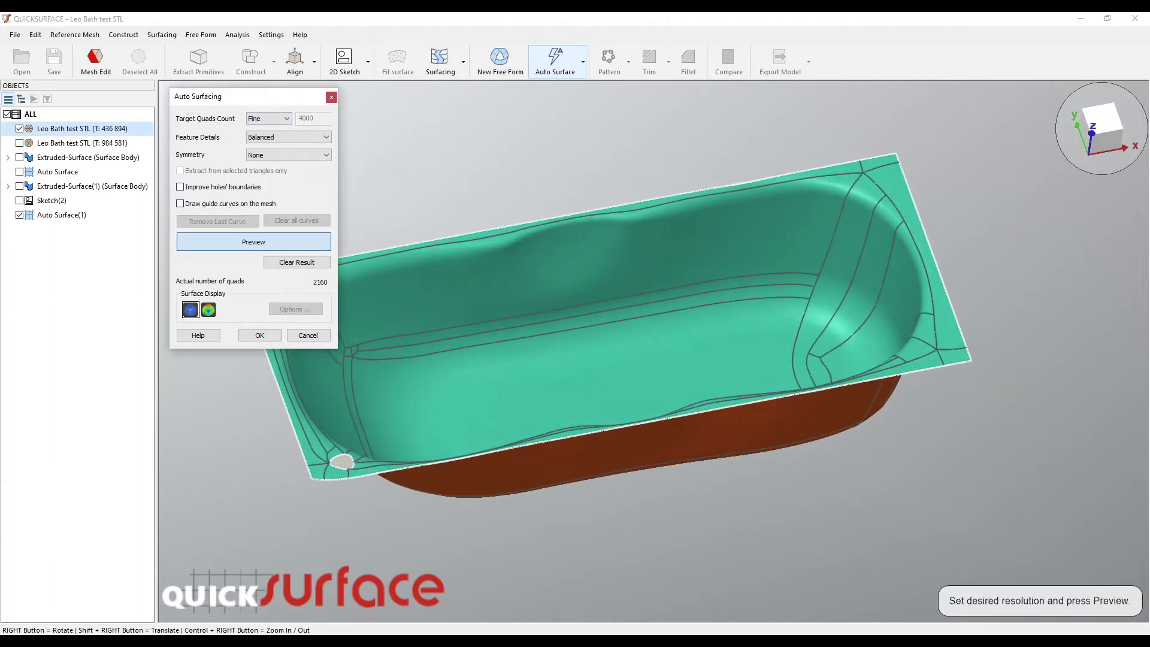
Recalculate the auto surface preview with the target quads count set to Fine, 4000
{"action": "left_click", "coordinate": [254, 242]}
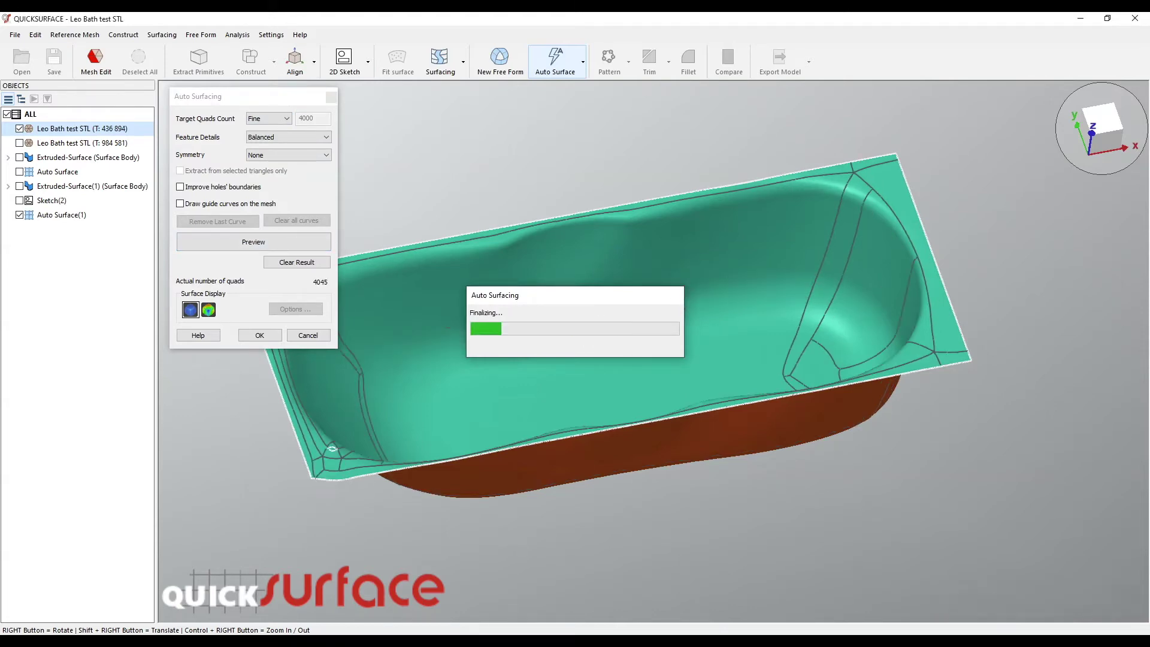
{"action": "right_click_drag", "start_coordinate": [640, 356], "coordinate": [639, 317]}
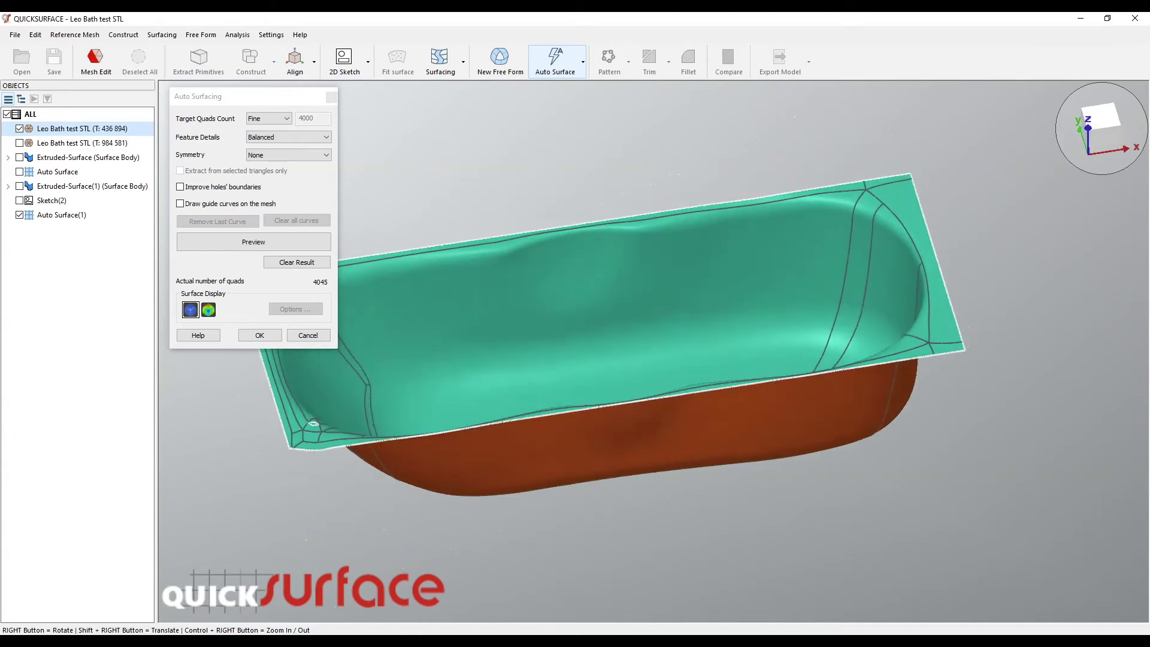
Show the preview's deviation from the mesh as a gradient, and accept the auto surface
{"action": "left_click", "coordinate": [208, 309]}
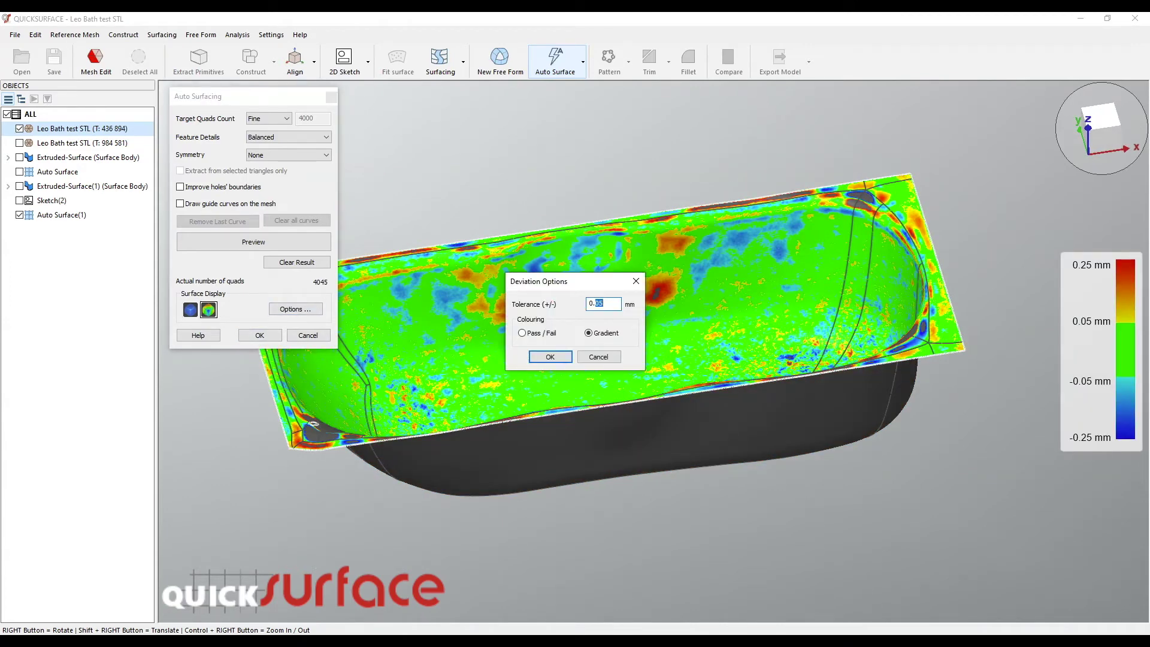
{"action": "left_click", "coordinate": [550, 357]}
{"action": "mouse_move", "coordinate": [629, 312]}
{"action": "right_mouse_down"}
{"action": "mouse_move", "coordinate": [634, 383]}
{"action": "mouse_move", "coordinate": [605, 341]}
{"action": "mouse_move", "coordinate": [623, 306]}
{"action": "mouse_move", "coordinate": [641, 320]}
{"action": "mouse_move", "coordinate": [641, 357]}
{"action": "mouse_move", "coordinate": [636, 305]}
{"action": "right_mouse_up"}
{"action": "left_click", "coordinate": [259, 334]}
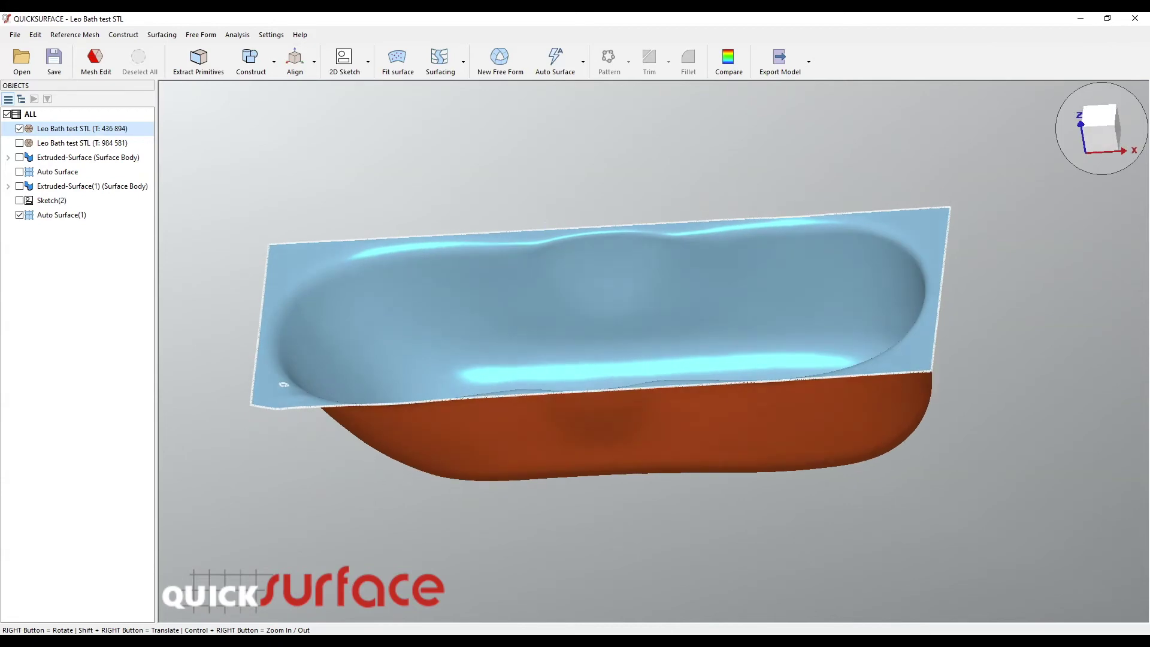
Show the earlier Auto Surface in place of Auto Surface(1) and compare it with the reference mesh at 0.5 mm tolerance
{"action": "mouse_move", "coordinate": [628, 281]}
{"action": "right_mouse_down"}
{"action": "mouse_move", "coordinate": [627, 305]}
{"action": "mouse_move", "coordinate": [593, 293]}
{"action": "mouse_move", "coordinate": [623, 282]}
{"action": "right_mouse_up"}
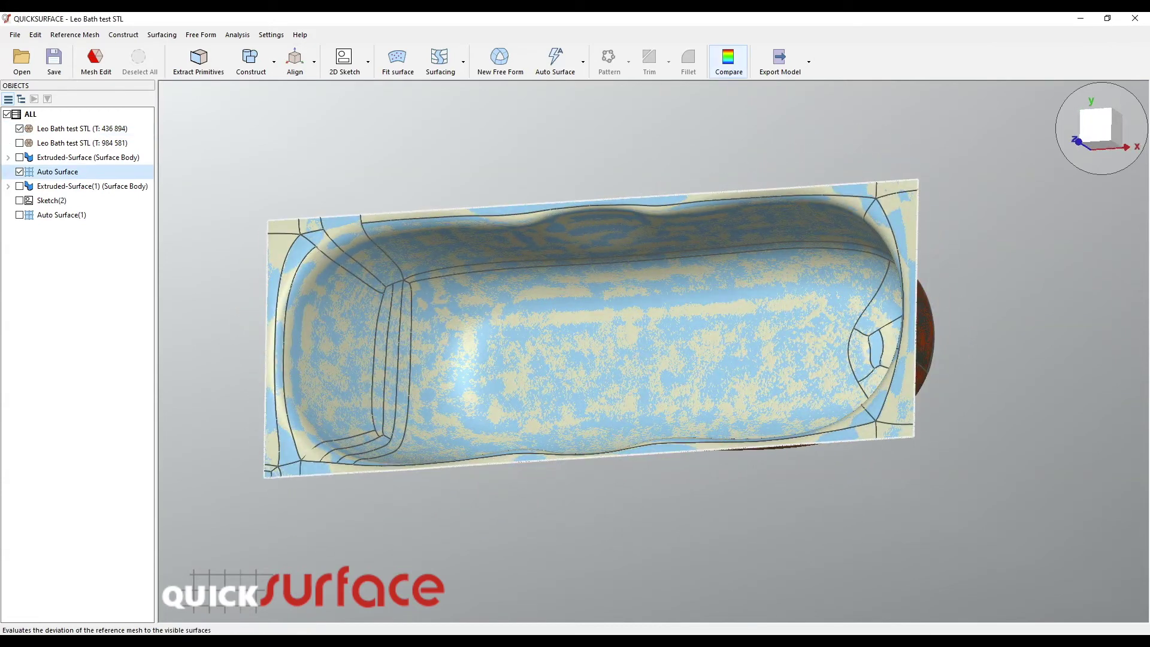
{"action": "left_click", "coordinate": [728, 59]}
{"action": "right_click_drag", "start_coordinate": [642, 336], "coordinate": [642, 371]}
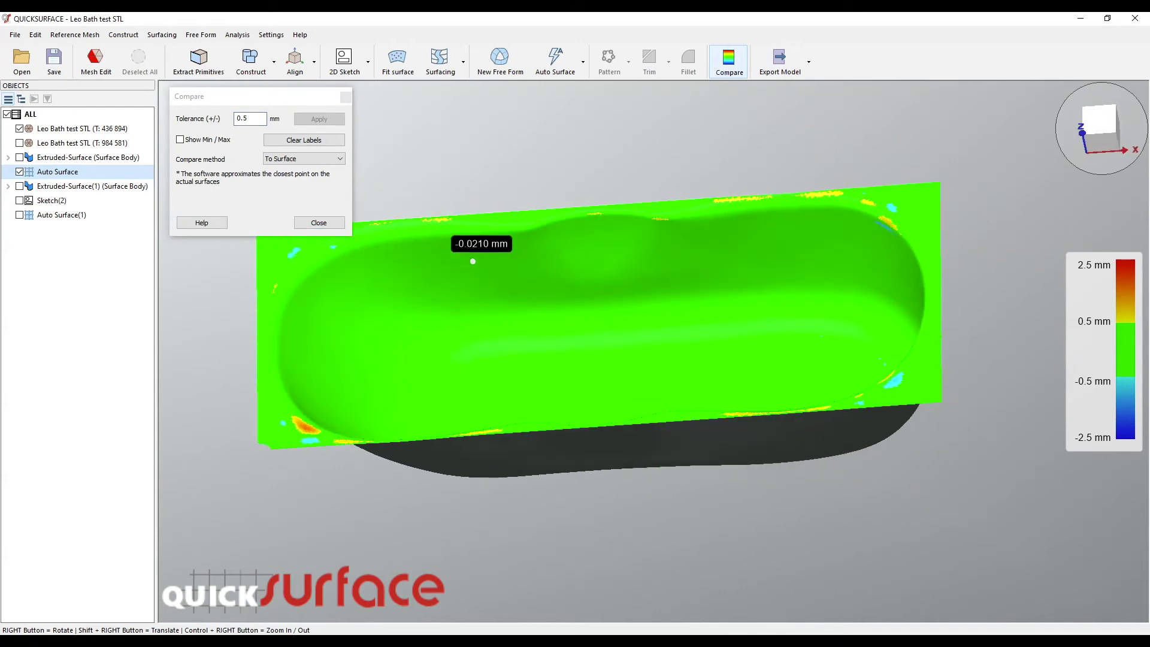
Label the deviation at points on the bath's rim, back wall and floor, and close the comparison
{"action": "left_click", "coordinate": [791, 244]}
{"action": "left_click", "coordinate": [912, 197]}
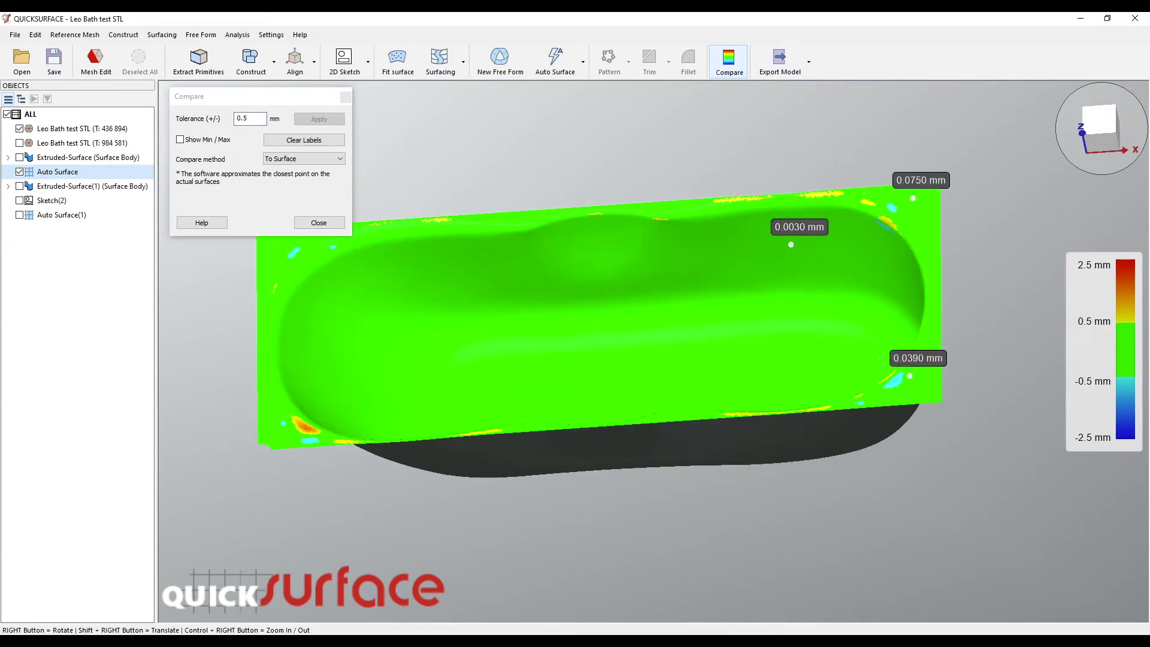
{"action": "left_click", "coordinate": [929, 378]}
{"action": "left_click", "coordinate": [270, 346]}
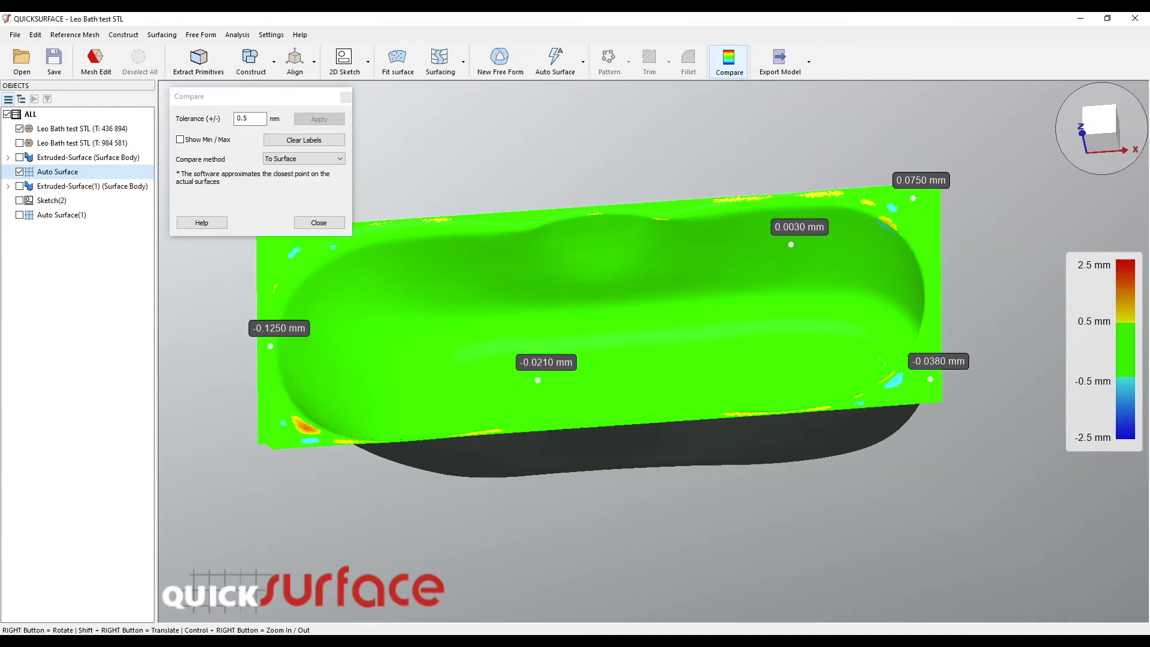
{"action": "left_click", "coordinate": [537, 380]}
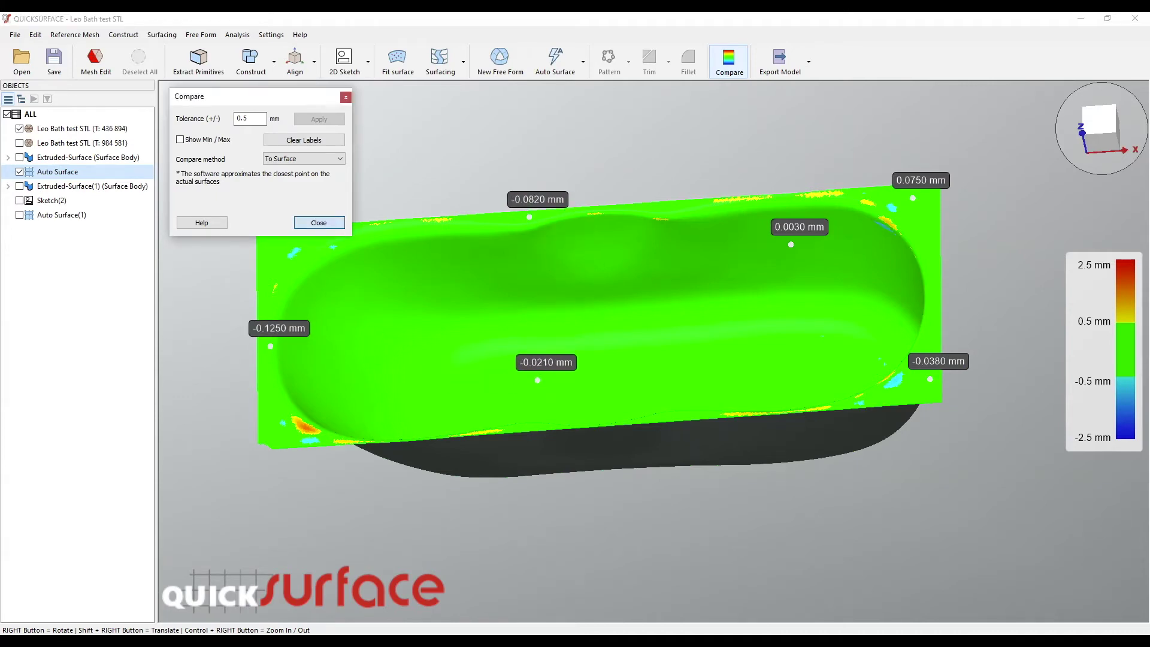
{"action": "left_click", "coordinate": [318, 223]}
Hide the reference mesh and display the auto surface with the Grey environment map
{"action": "left_click", "coordinate": [19, 128]}
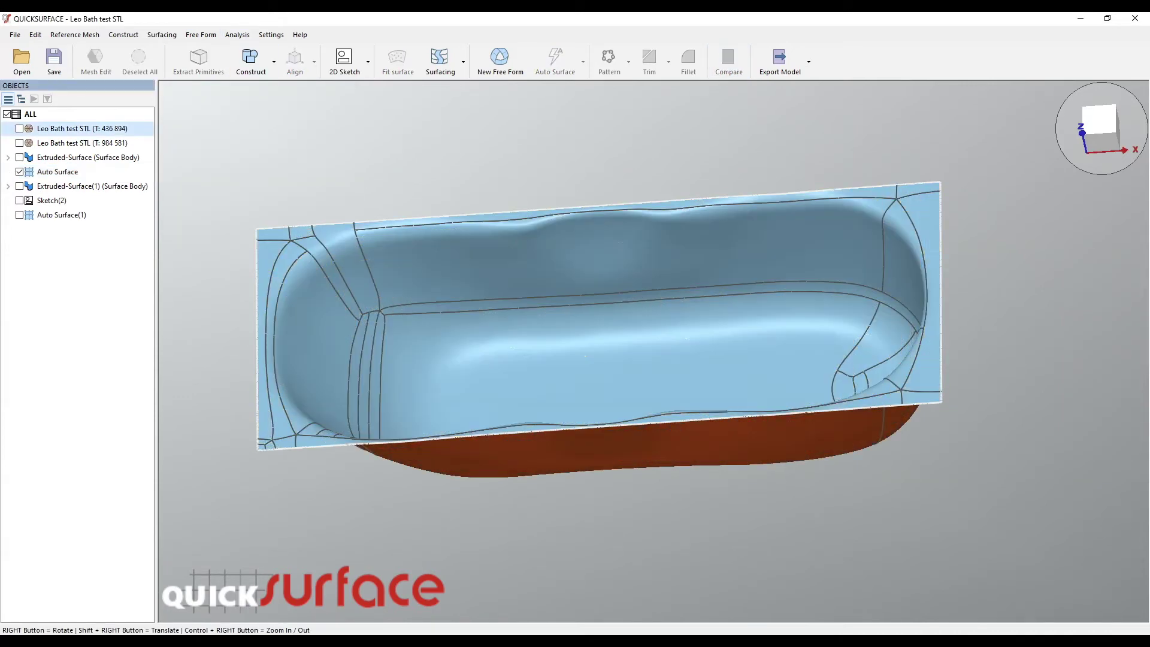
{"action": "left_click", "coordinate": [237, 34]}
{"action": "left_click", "coordinate": [275, 88]}
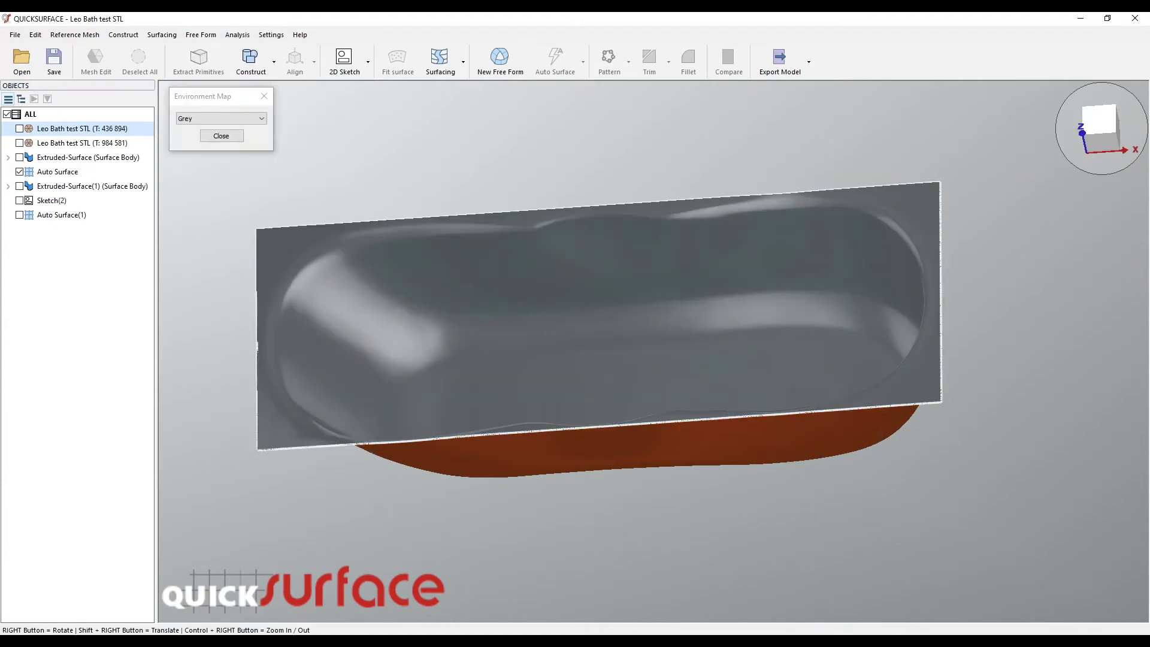
Inspect the auto surface's reflections with the Stainless Steel environment map, and close the environment map display
{"action": "left_click", "coordinate": [262, 118]}
{"action": "left_click", "coordinate": [198, 131]}
{"action": "right_click_drag", "start_coordinate": [611, 335], "coordinate": [694, 377]}
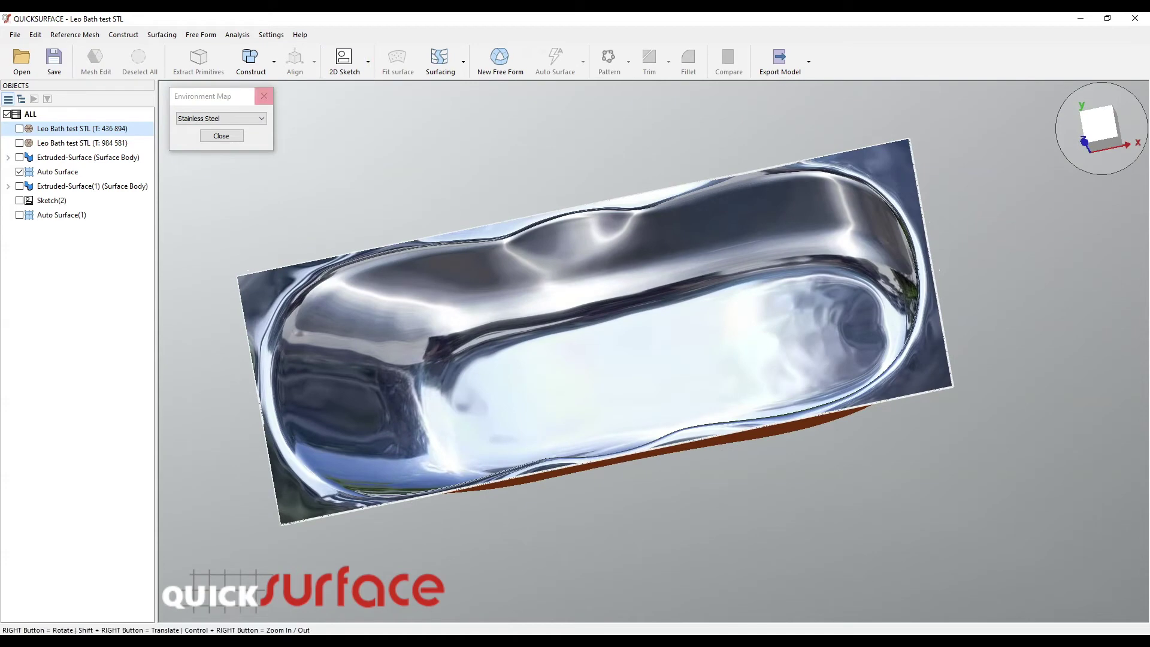
{"action": "left_click", "coordinate": [262, 118]}
{"action": "left_click", "coordinate": [194, 129]}
{"action": "left_click", "coordinate": [221, 136]}
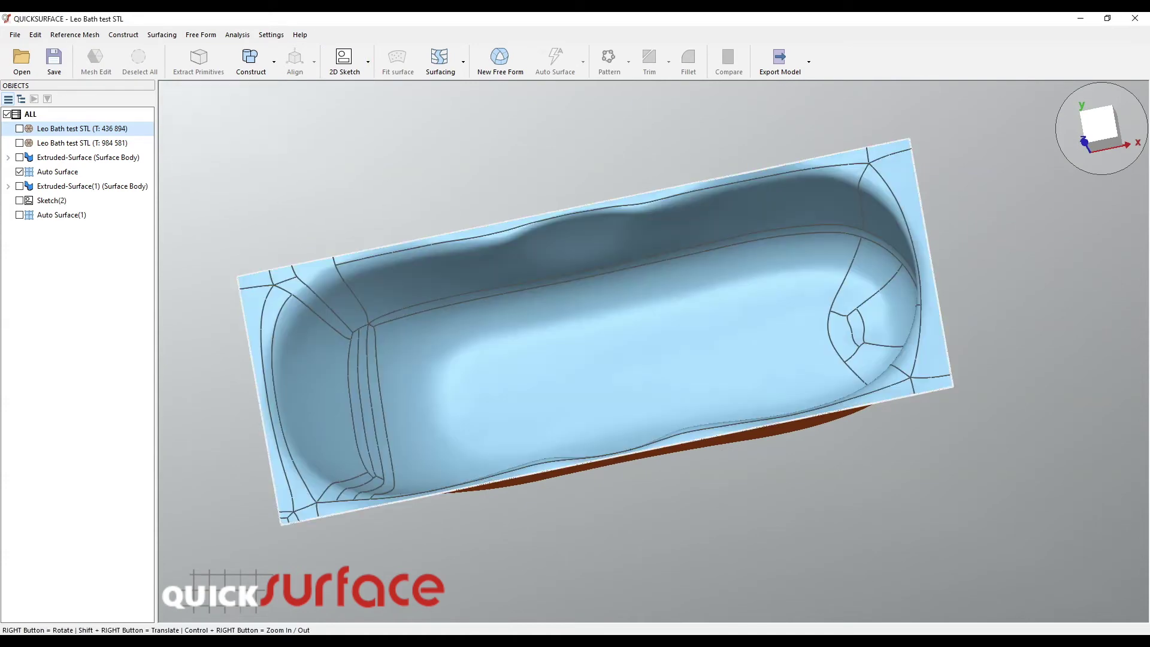
{"action": "left_click", "coordinate": [237, 34]}
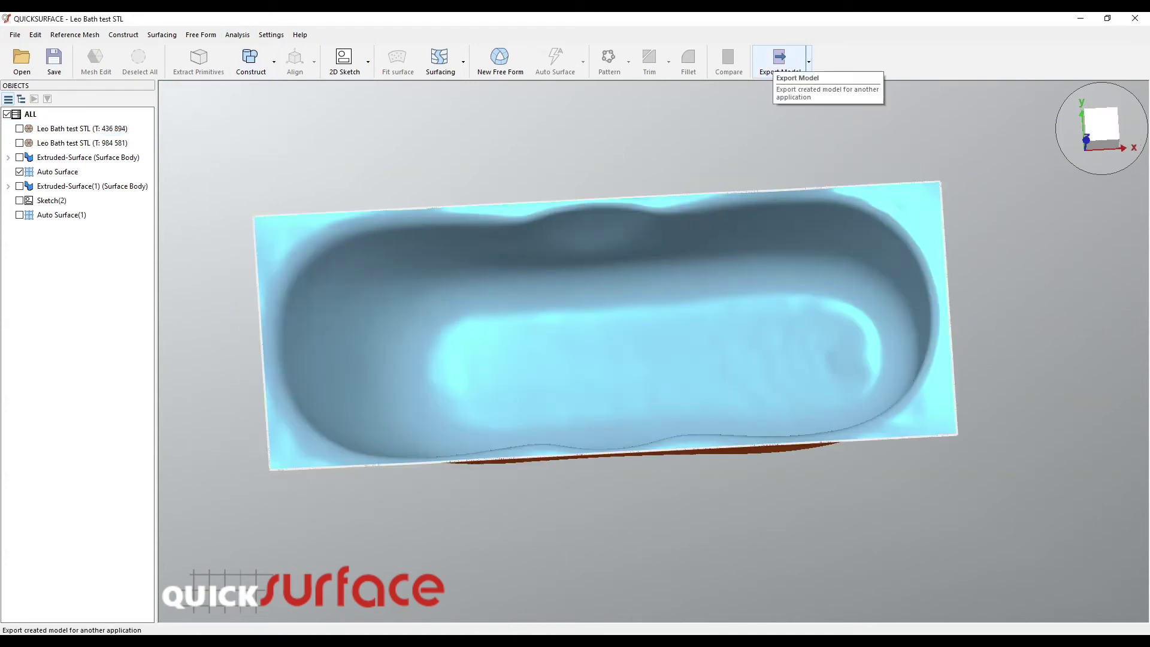
Review the file types available for exporting the model, choose STEP File (*.stp), and leave the export without saving
{"action": "left_click", "coordinate": [779, 60]}
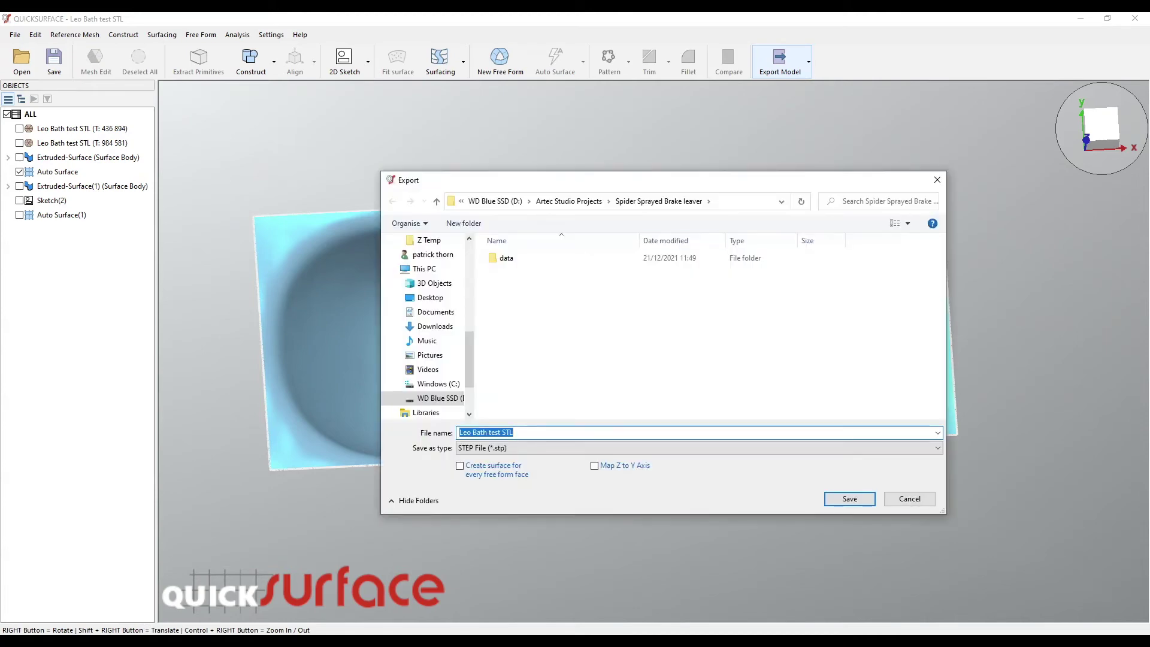
{"action": "left_click", "coordinate": [697, 448]}
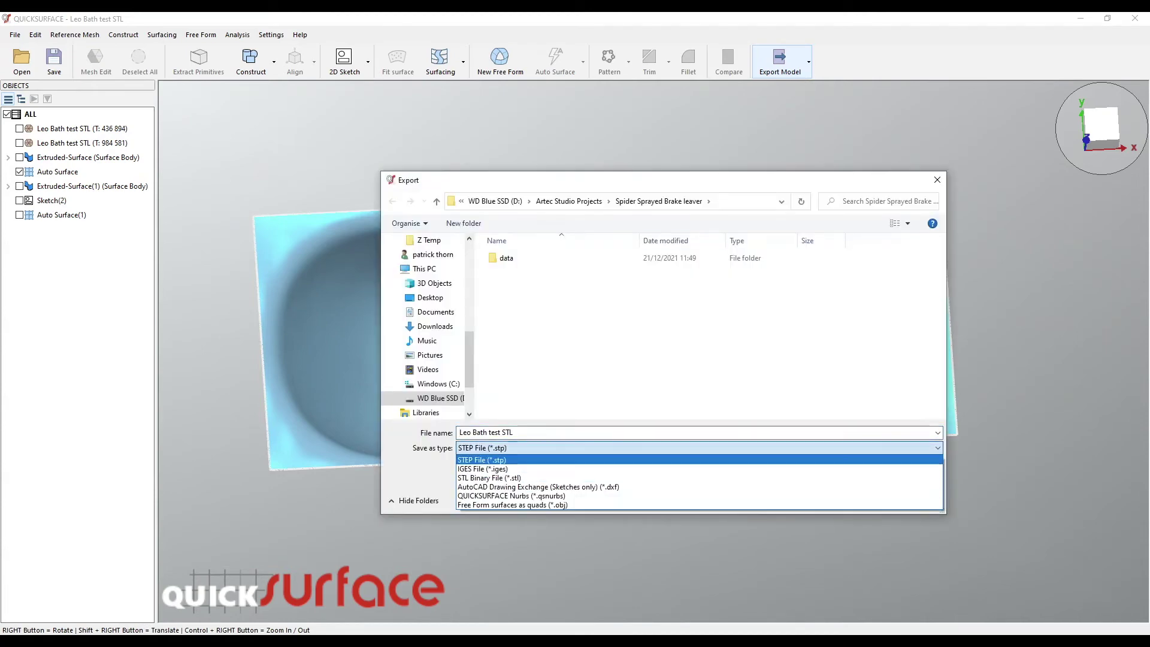
{"action": "left_click", "coordinate": [482, 459]}
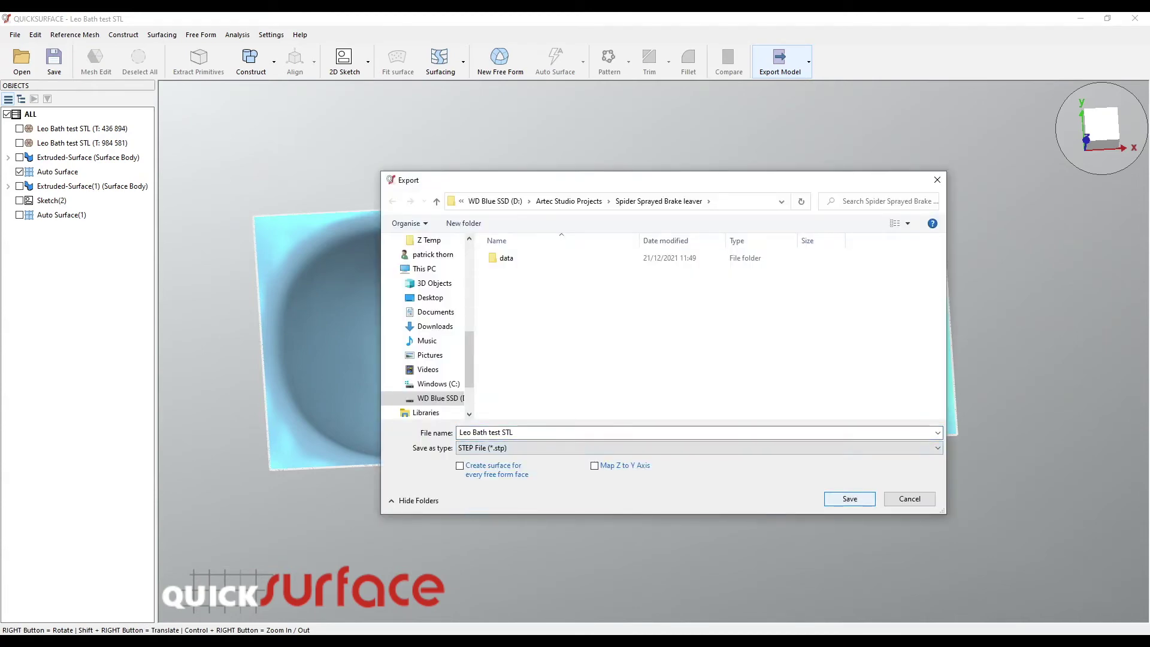
{"action": "left_click", "coordinate": [909, 499]}
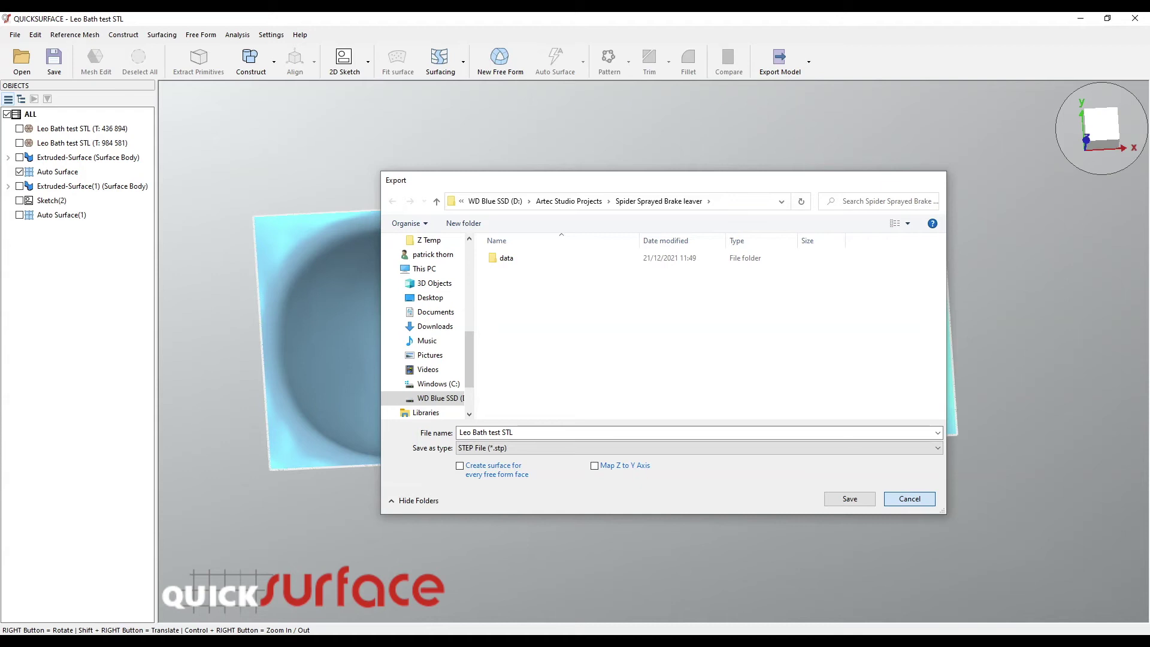
{"action": "key", "text": "Escape"}
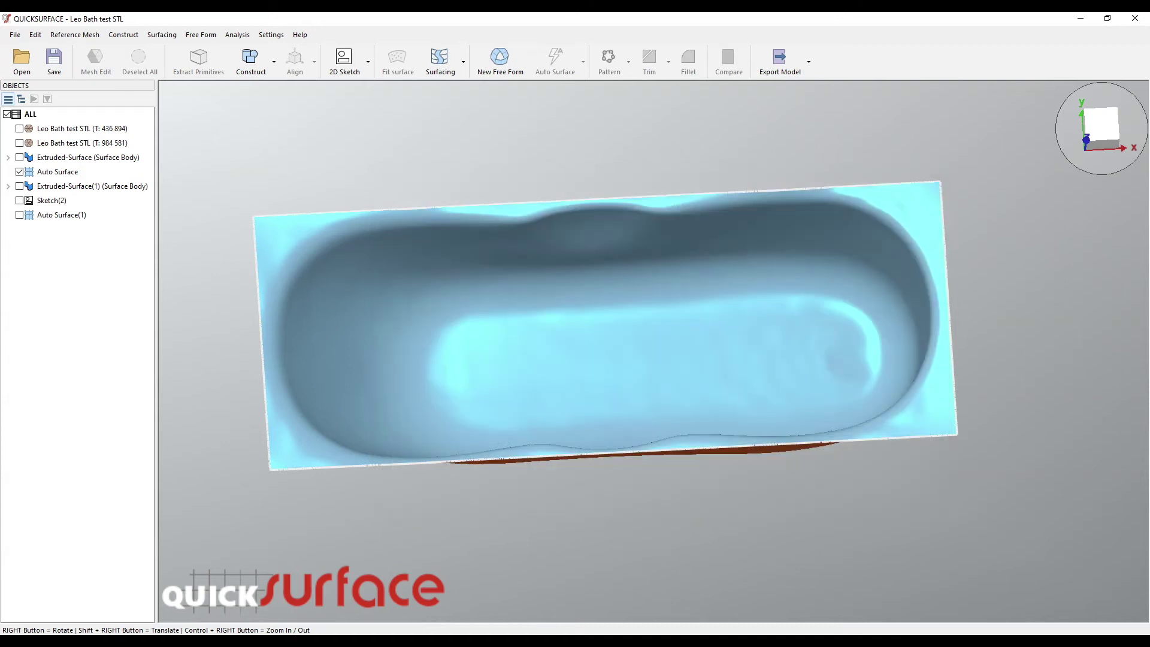
Transfer the auto surface directly to SOLIDWORKS, keeping the pause for review after Trim Surface transfer and no Z-to-Y mapping
{"action": "left_click", "coordinate": [808, 62]}
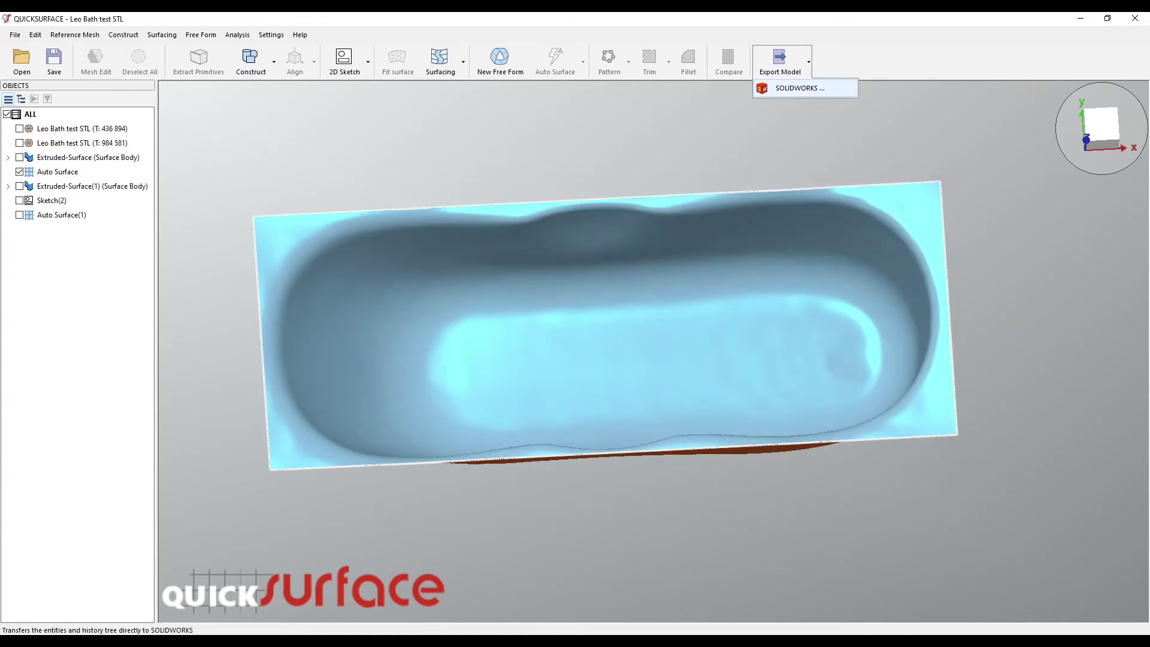
{"action": "left_click", "coordinate": [799, 88]}
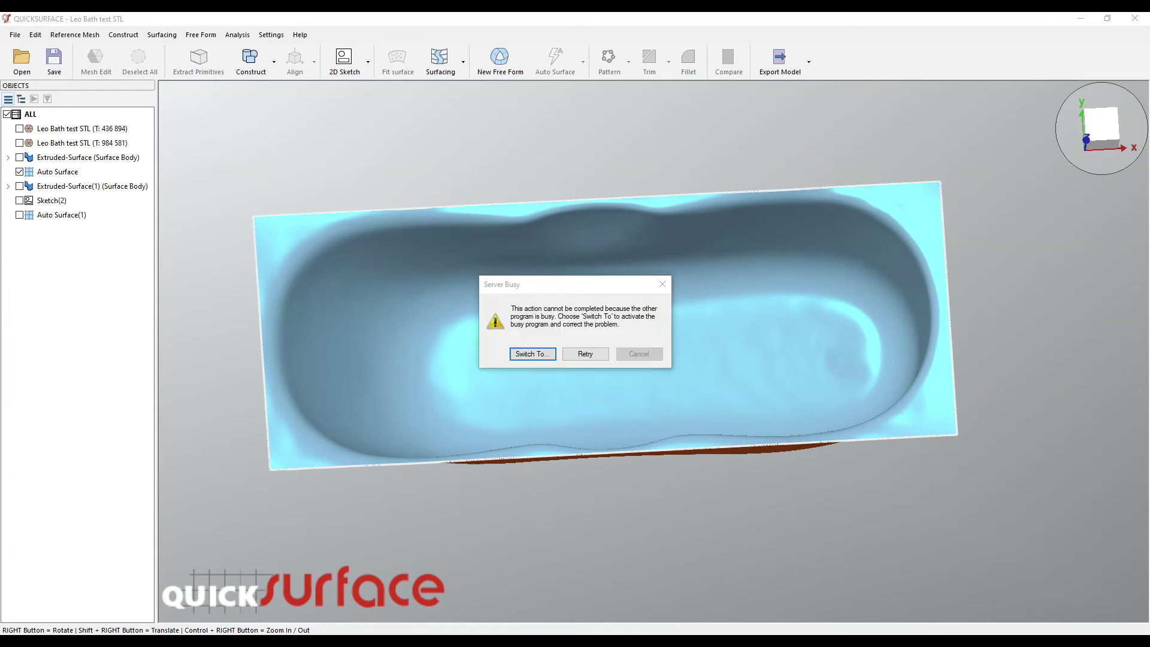
{"action": "key", "text": "Return"}
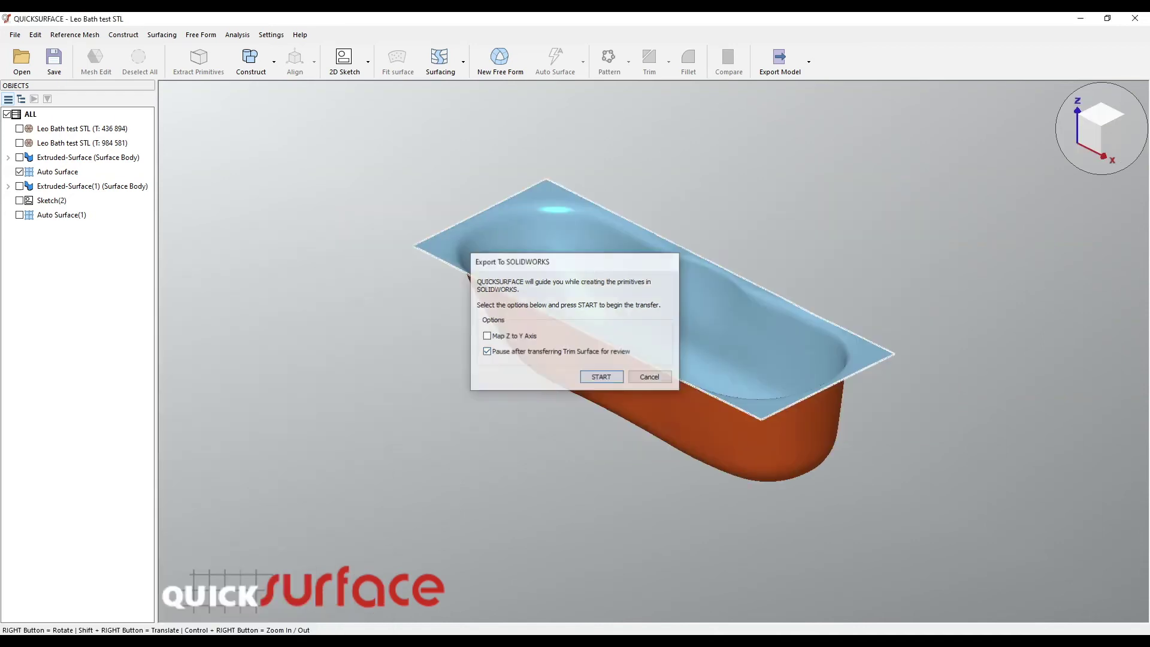
{"action": "key", "text": "Return"}
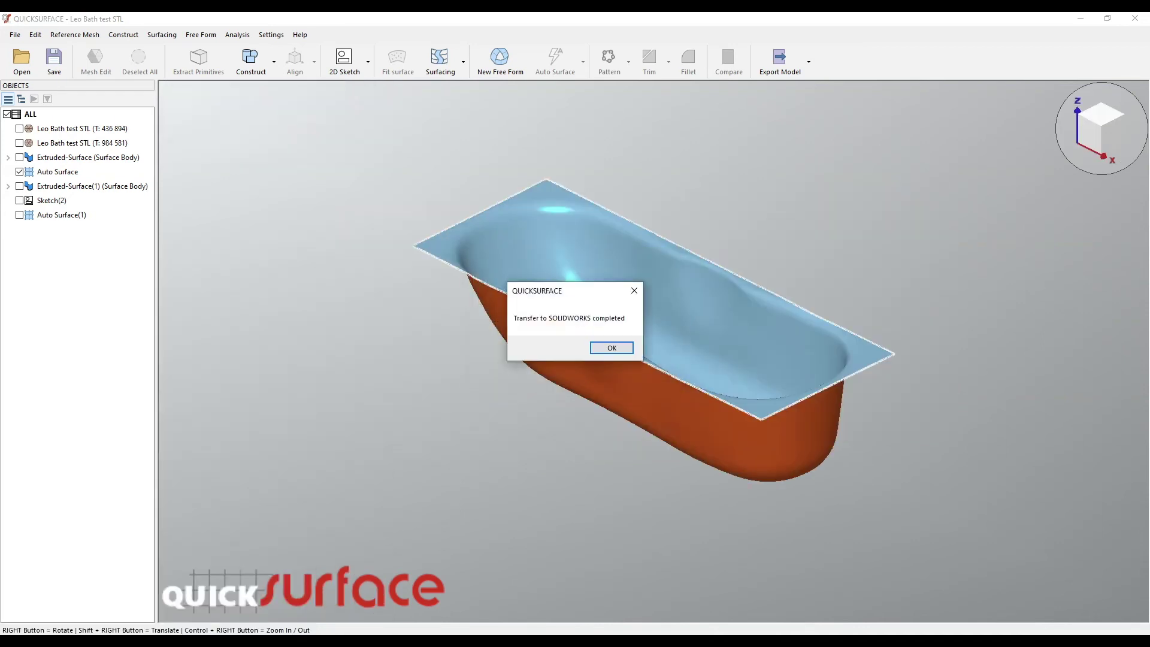
{"action": "key", "text": "Return"}
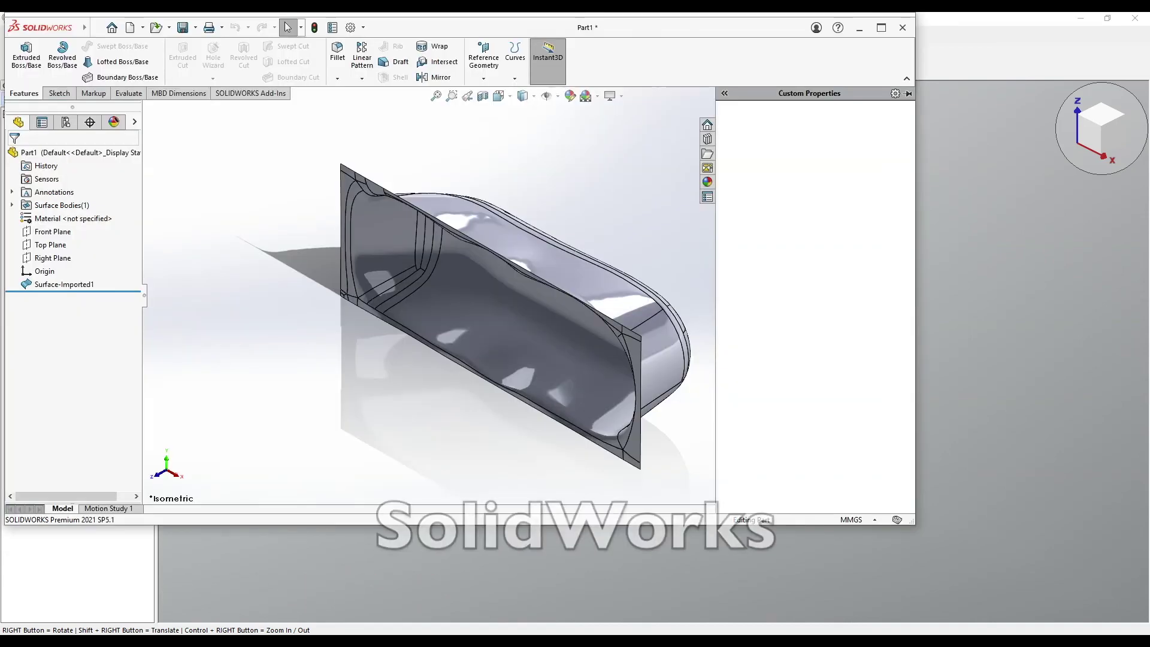
Examine the imported bath surface and its patch layout in SOLIDWORKS from several angles
{"action": "mouse_move", "coordinate": [515, 318]}
{"action": "middle_mouse_down"}
{"action": "mouse_move", "coordinate": [569, 317]}
{"action": "mouse_move", "coordinate": [569, 251]}
{"action": "mouse_move", "coordinate": [545, 317]}
{"action": "mouse_move", "coordinate": [521, 323]}
{"action": "middle_mouse_up"}
{"action": "scroll", "coordinate": [525, 317], "scroll_direction": "up", "scroll_amount": 2}
{"action": "scroll", "coordinate": [701, 377], "scroll_direction": "down", "scroll_amount": 4}
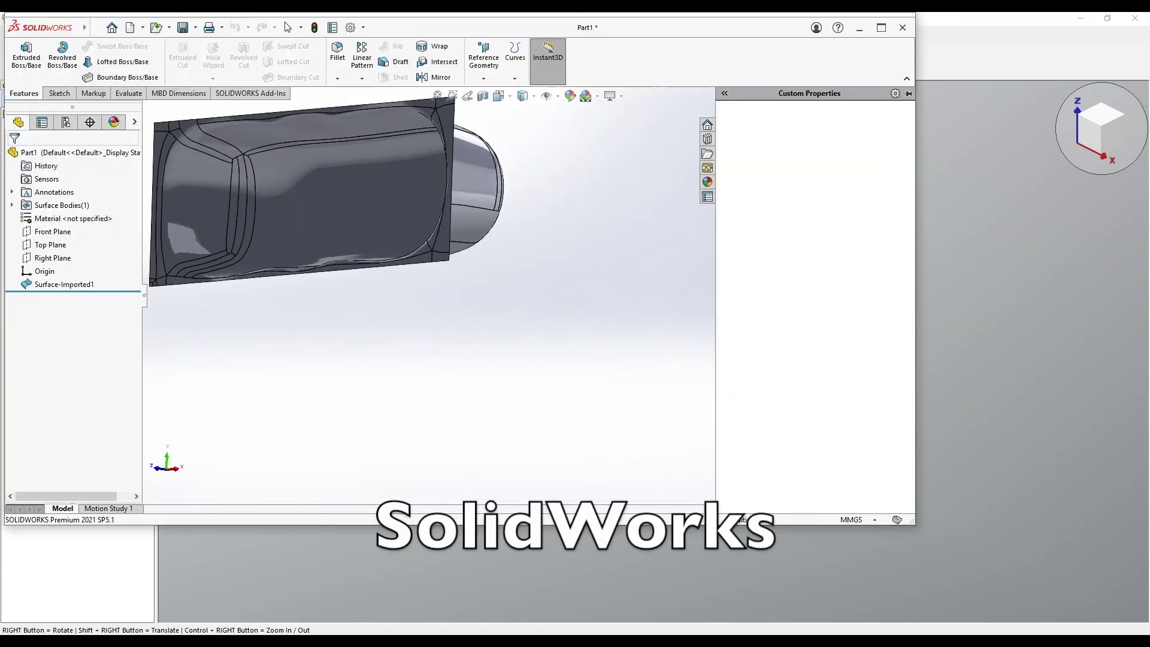
{"action": "middle_click_drag", "start_coordinate": [455, 251], "coordinate": [563, 266]}
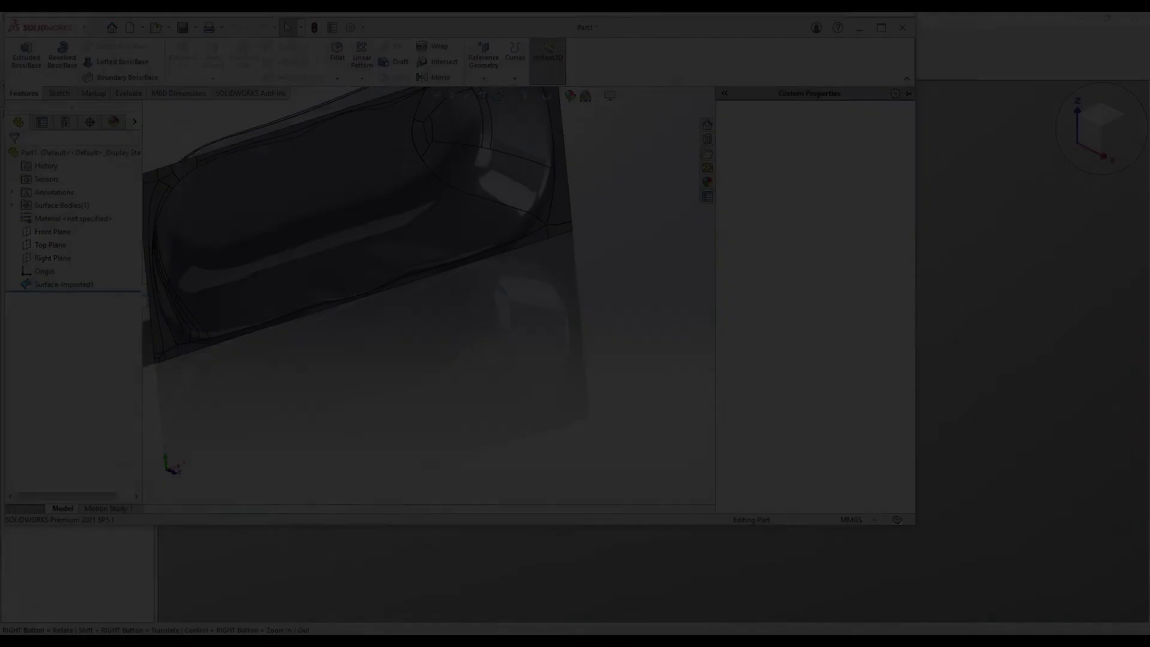